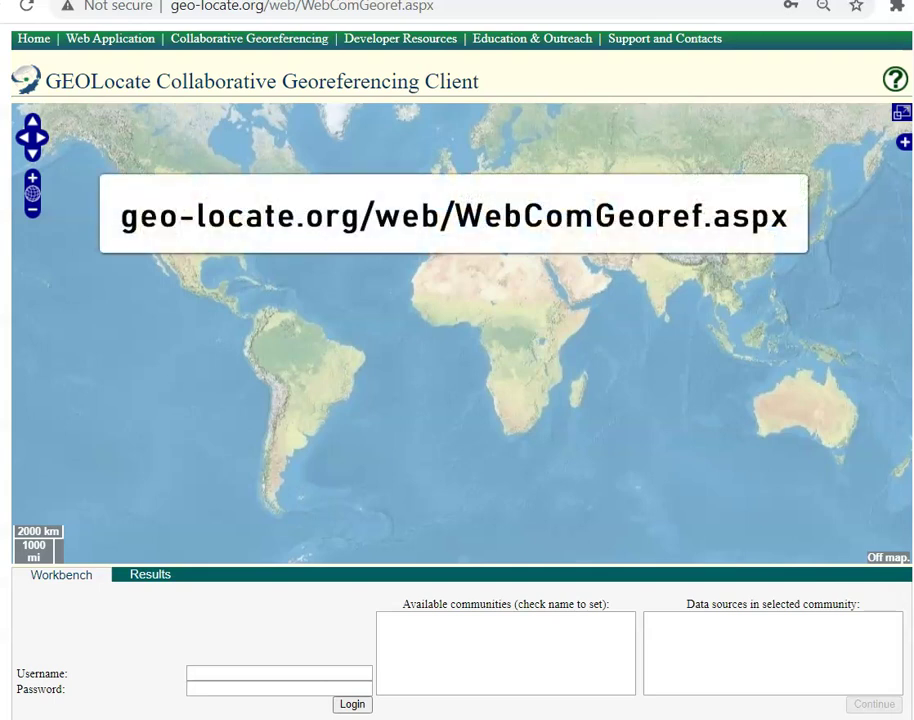
Fill in the saved username and account password and log in to the georeferencing client
{"action": "left_click", "coordinate": [245, 675]}
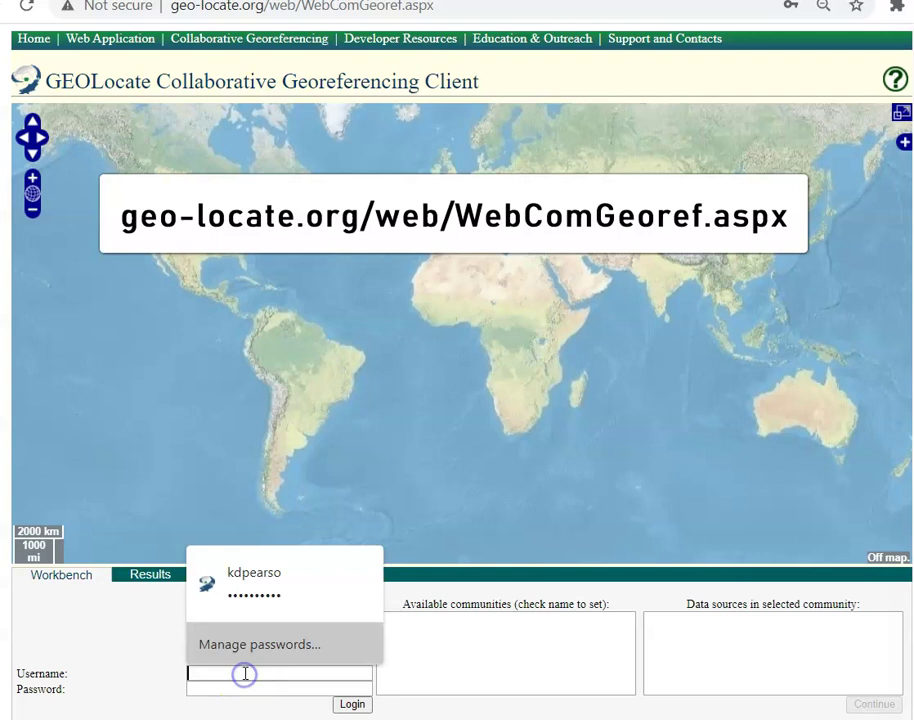
{"action": "left_click", "coordinate": [252, 600]}
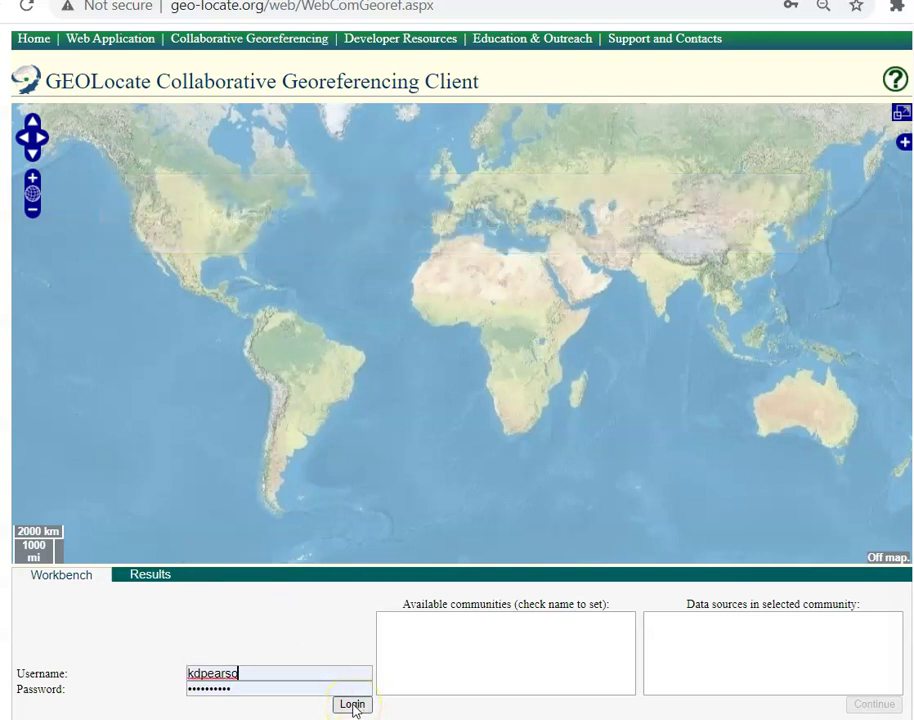
{"action": "left_click", "coordinate": [352, 704]}
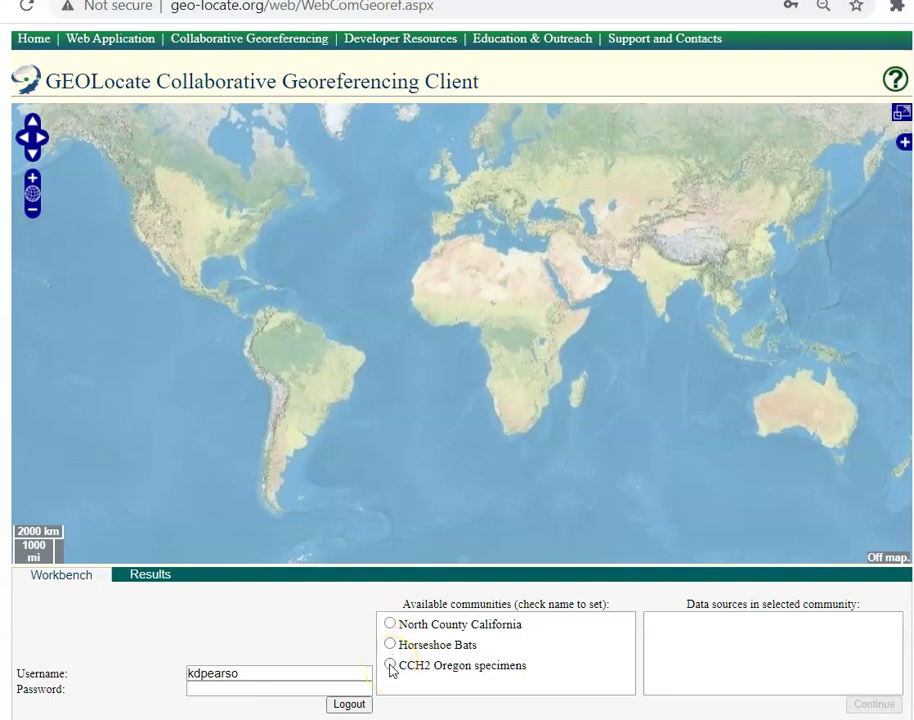
Open the CCH2 Oregon specimens community and load its next record into the workbench
{"action": "left_click", "coordinate": [390, 665]}
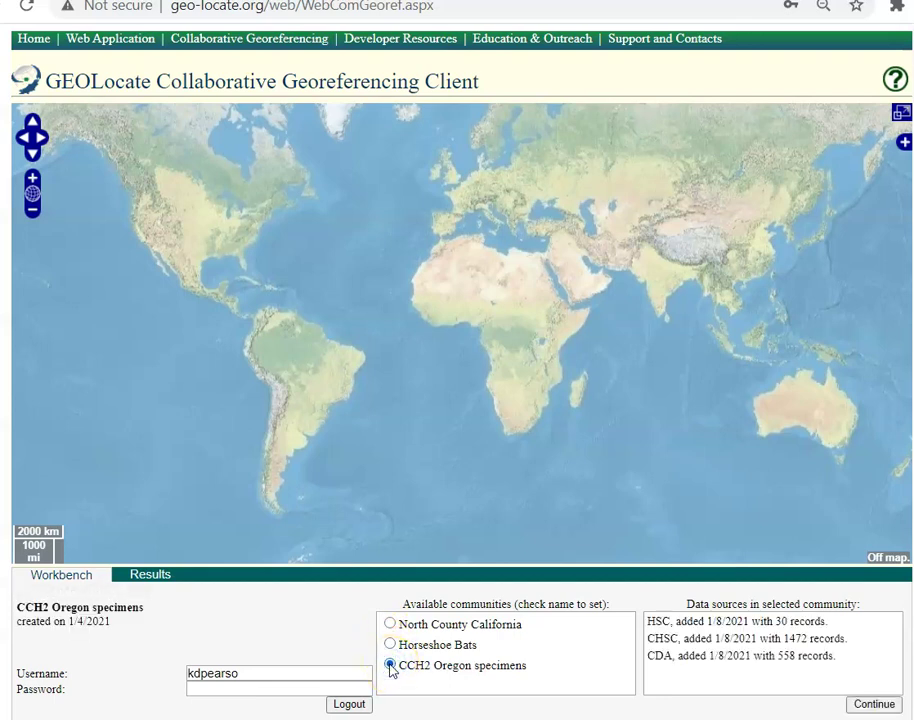
{"action": "left_click", "coordinate": [868, 705]}
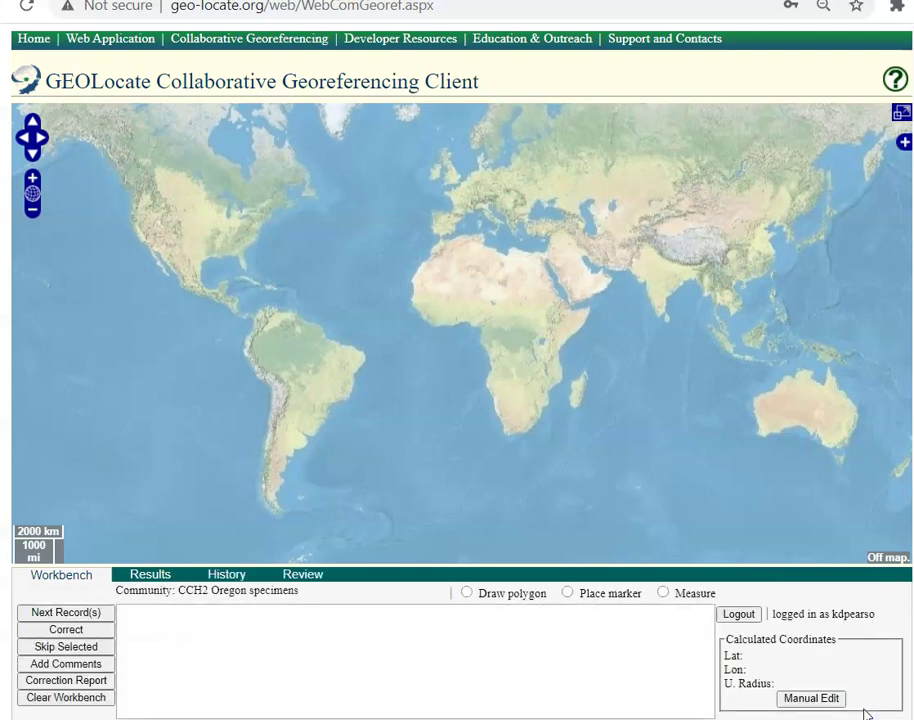
{"action": "left_click", "coordinate": [880, 707]}
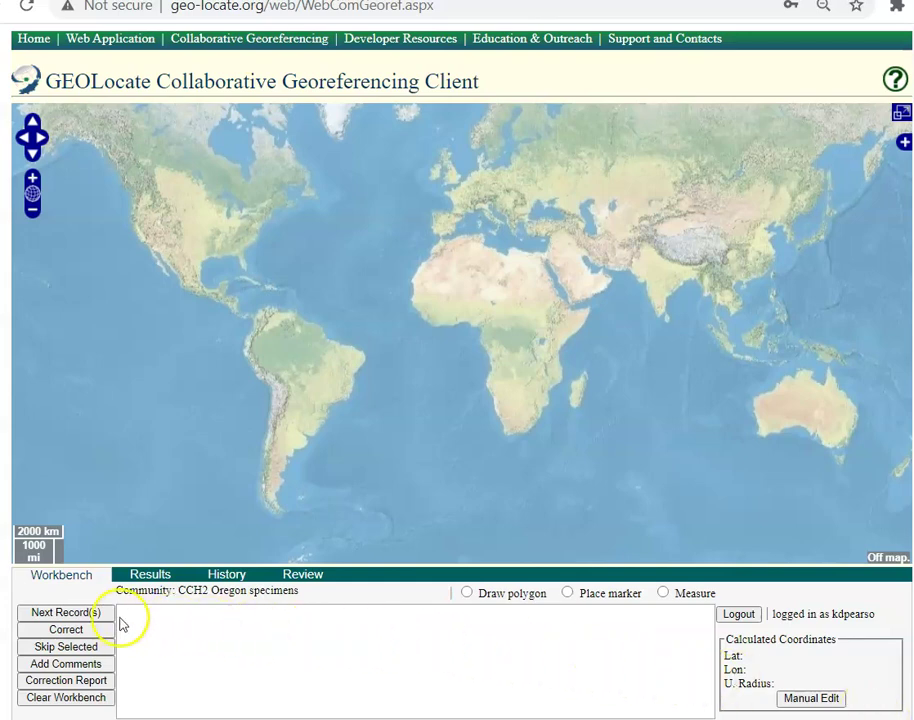
{"action": "left_click", "coordinate": [66, 613]}
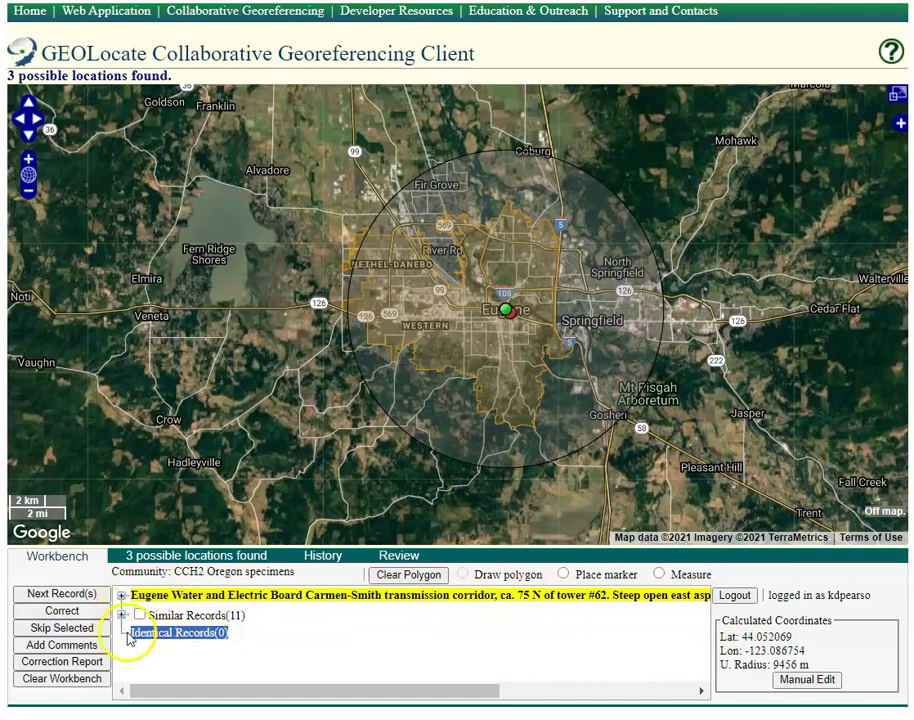
Expand the Similar Records of the Eugene transmission corridor record and look through the list down to Identical Records
{"action": "left_click", "coordinate": [228, 649]}
{"action": "left_click", "coordinate": [122, 615]}
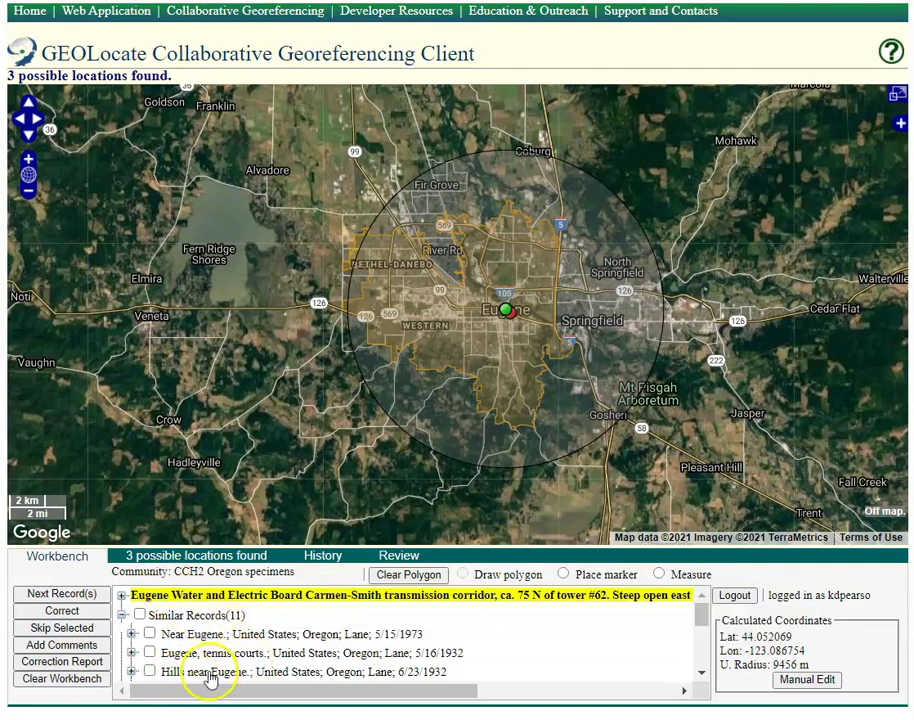
{"action": "scroll", "coordinate": [209, 679], "scroll_direction": "down", "scroll_amount": 3}
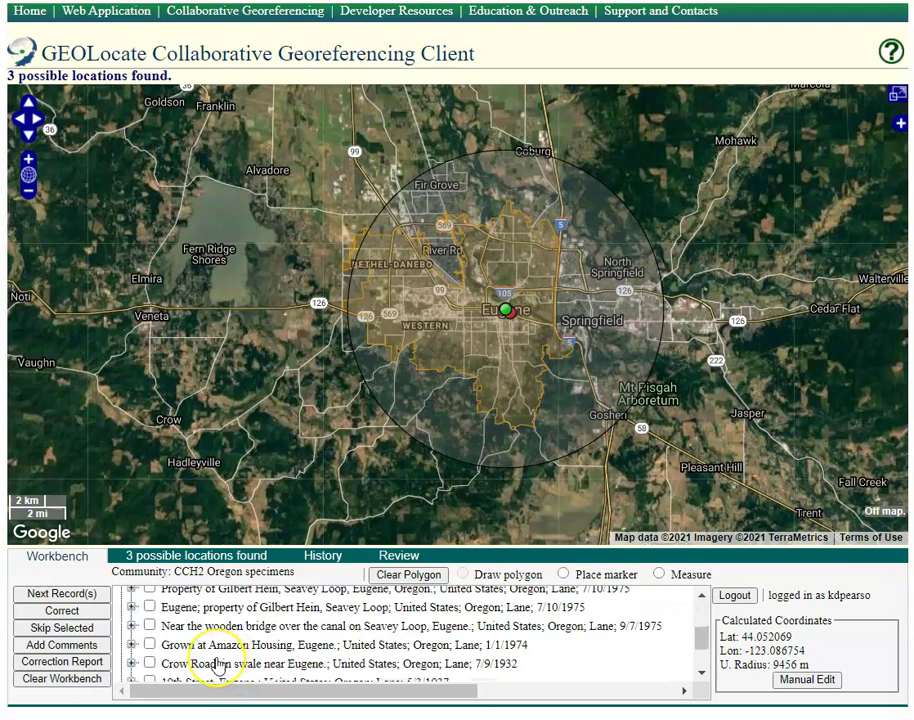
{"action": "scroll", "coordinate": [216, 665], "scroll_direction": "down", "scroll_amount": 3}
{"action": "left_click", "coordinate": [168, 682]}
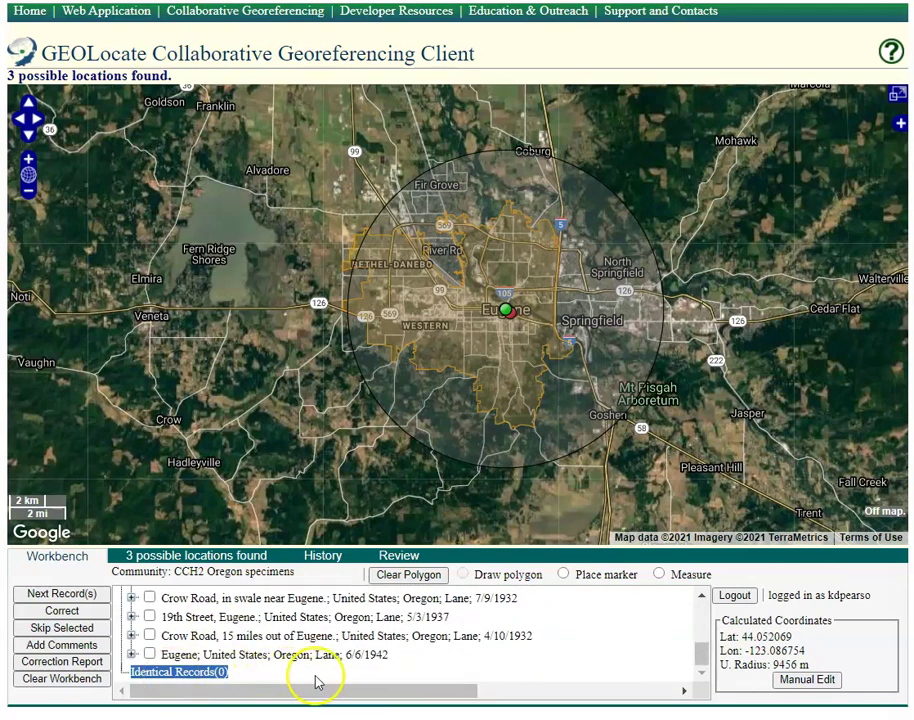
{"action": "left_click_drag", "start_coordinate": [704, 654], "coordinate": [702, 622]}
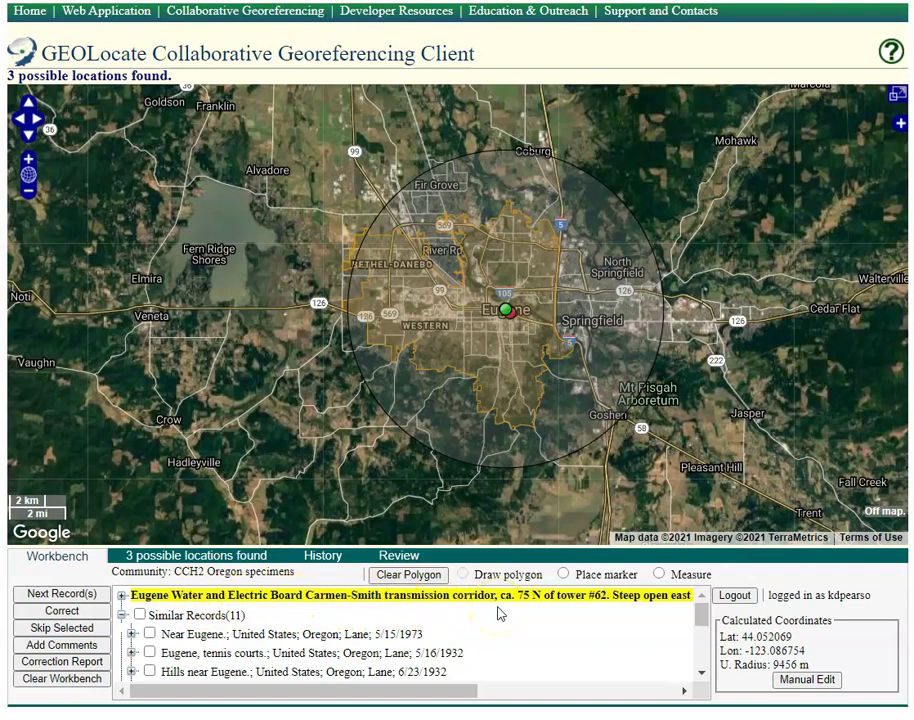
Move on past the OAC Campus, Corvallis record to the Sutherlin, Douglas record dated 7/10/1945
{"action": "left_click", "coordinate": [106, 593]}
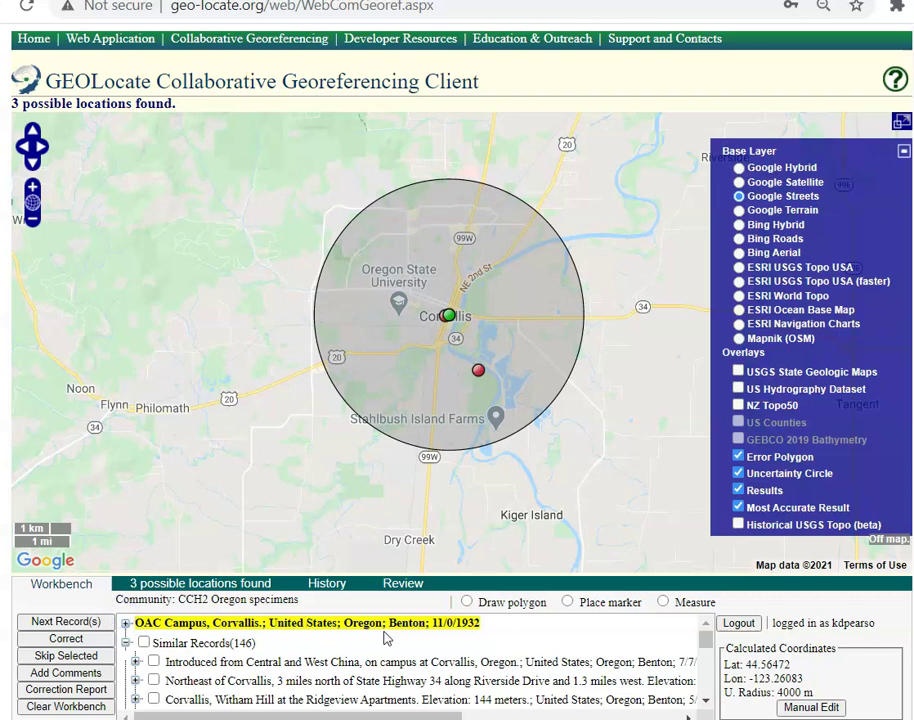
{"action": "left_click", "coordinate": [154, 662]}
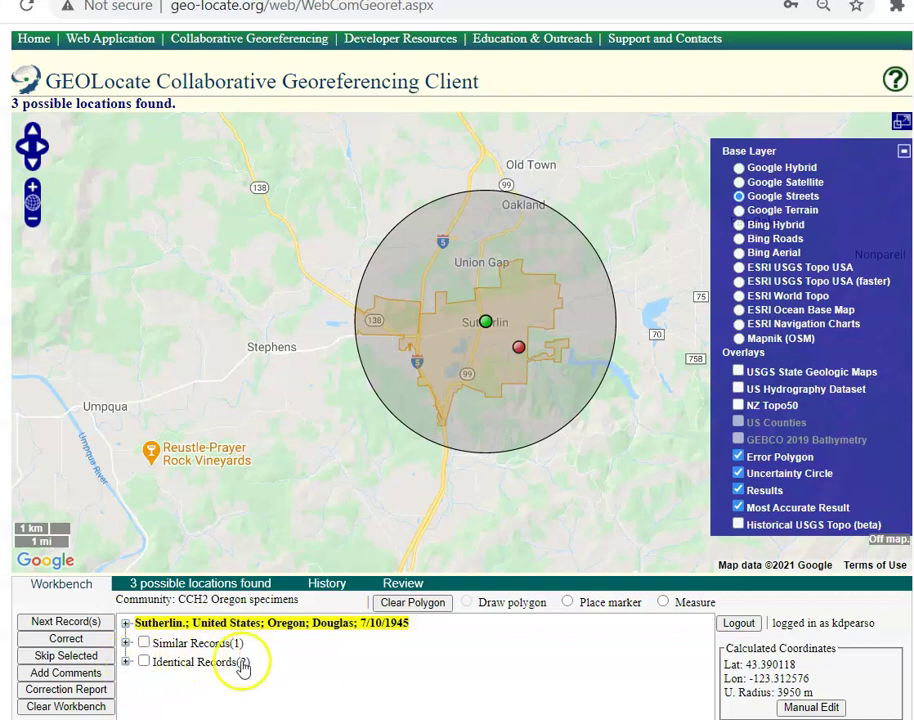
Expand the Sutherlin record's specimens, view the CCH2 page for CDA-0008285, and return to the workbench
{"action": "left_click", "coordinate": [125, 624]}
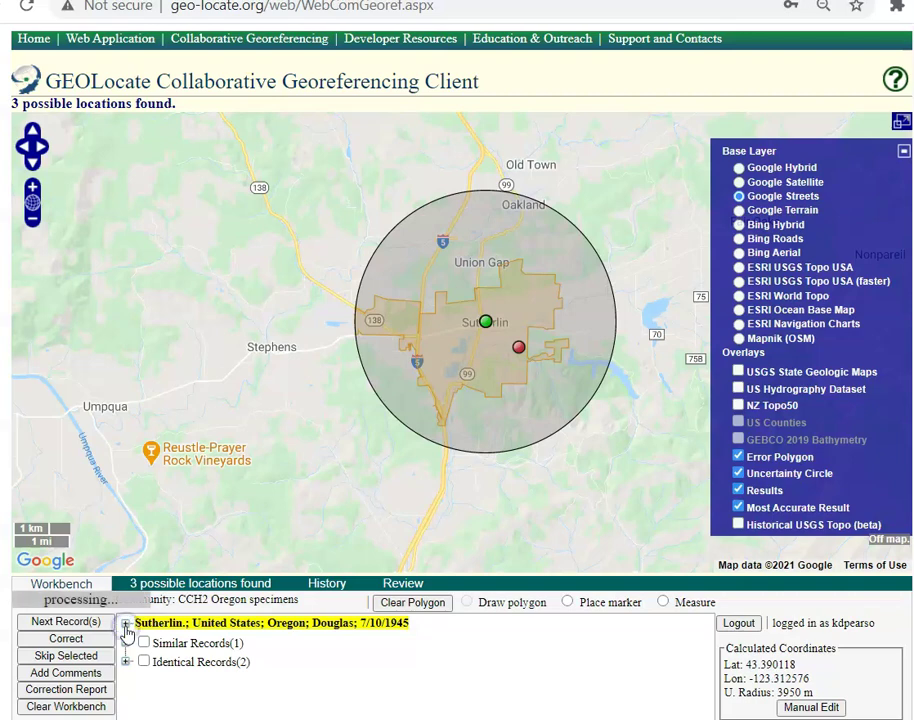
{"action": "left_click", "coordinate": [191, 645]}
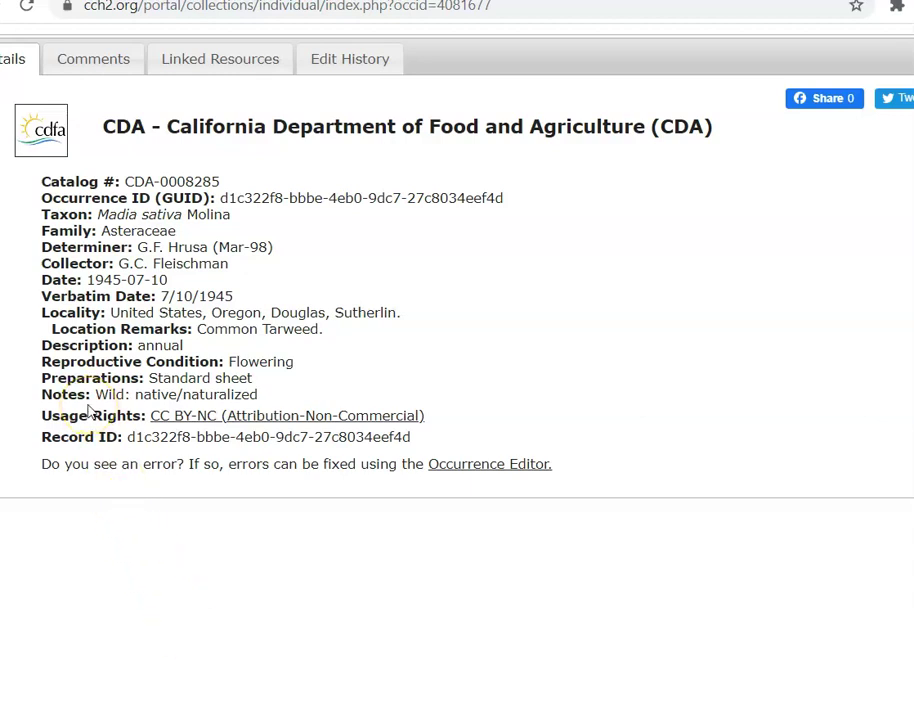
{"action": "left_click", "coordinate": [78, 1]}
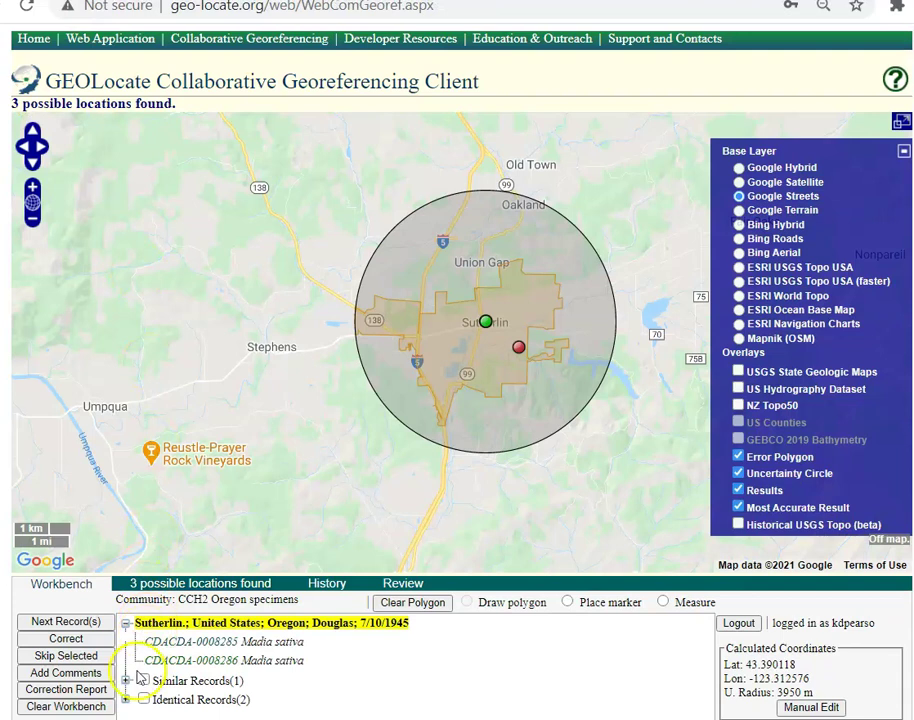
Expand the Identical Records and the Sutherlin 7/30/1946 group, and open specimens CDA-0010639 and CDA-0010694 in separate browser tabs
{"action": "left_click", "coordinate": [126, 699]}
{"action": "scroll", "coordinate": [163, 678], "scroll_direction": "down", "scroll_amount": 1}
{"action": "left_click", "coordinate": [135, 697]}
{"action": "scroll", "coordinate": [143, 694], "scroll_direction": "down", "scroll_amount": 2}
{"action": "right_click", "coordinate": [175, 660]}
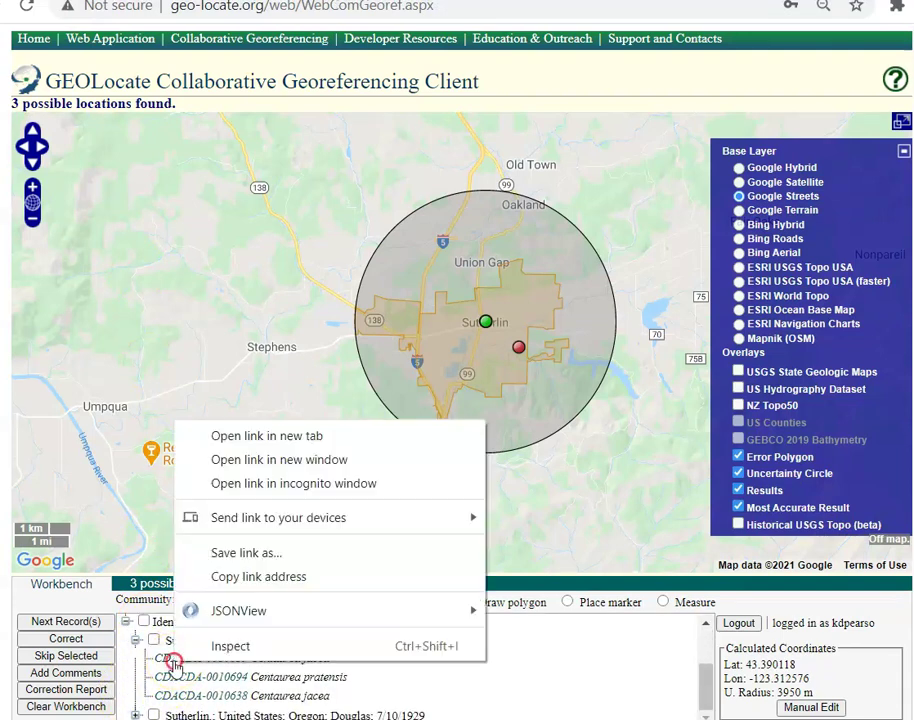
{"action": "left_click", "coordinate": [257, 437]}
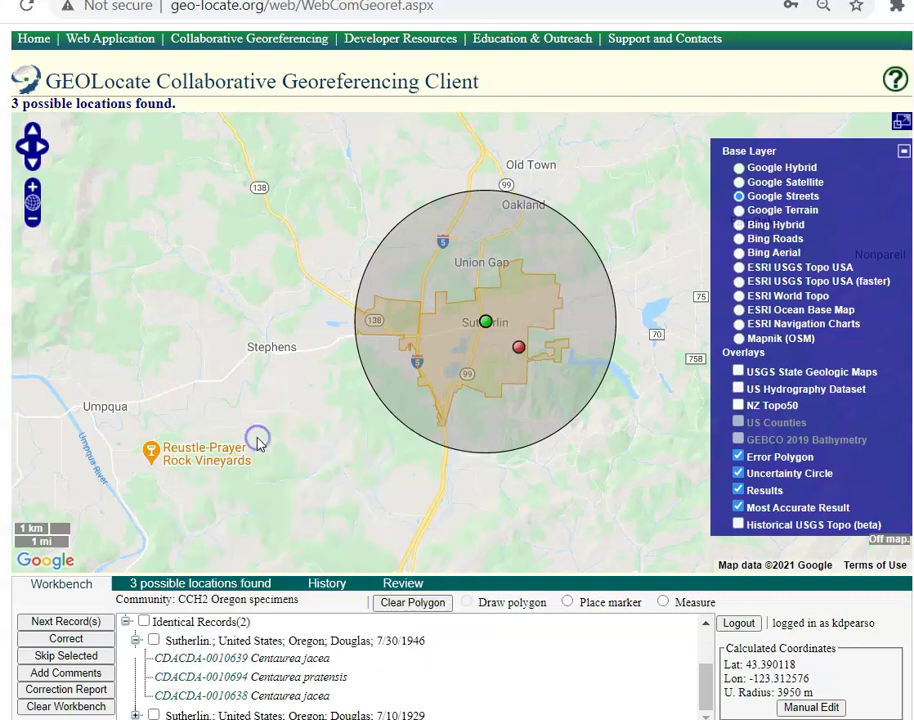
{"action": "right_click", "coordinate": [204, 676]}
{"action": "left_click", "coordinate": [283, 452]}
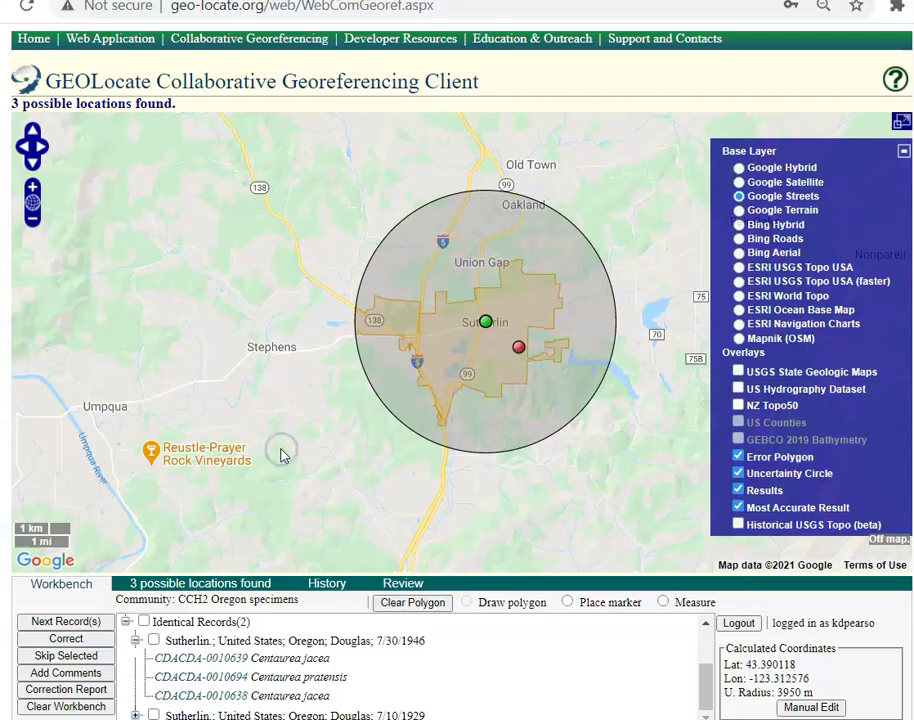
Compare the locality and habitat details on the CCH2 pages of CDA-0008285, CDA-0010639 and CDA-0010694, and return to the GEOLocate client
{"action": "left_click", "coordinate": [190, 0]}
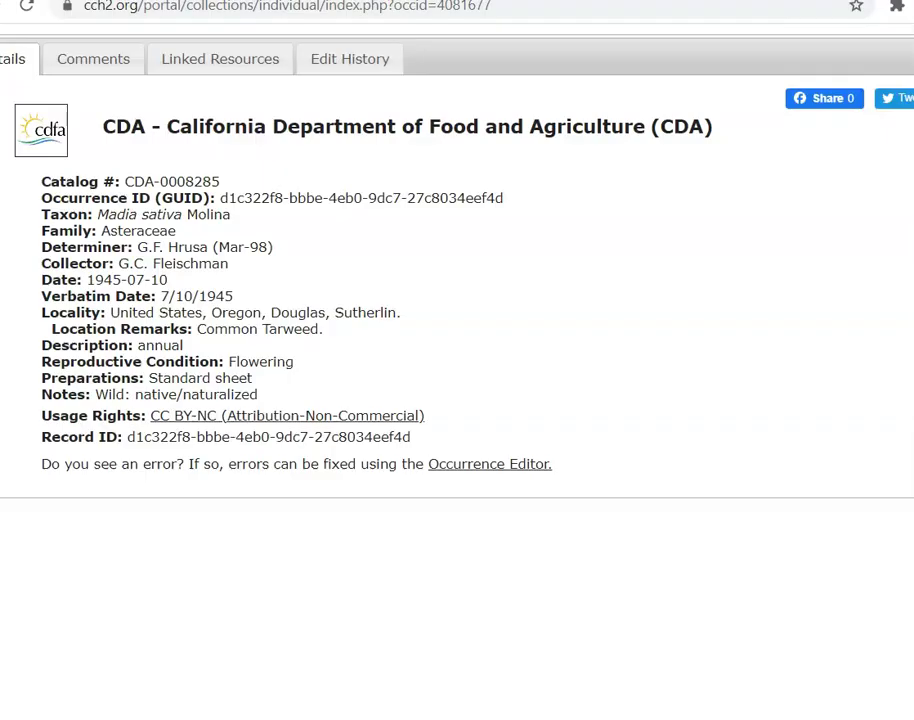
{"action": "left_click", "coordinate": [300, 0]}
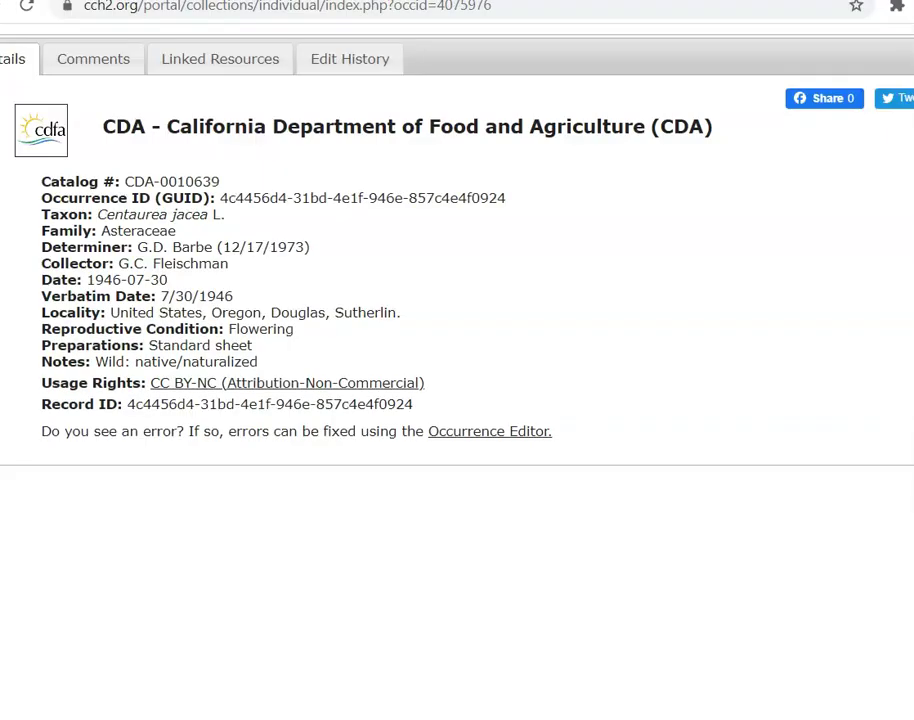
{"action": "key", "text": "ctrl+Tab"}
{"action": "left_click_drag", "start_coordinate": [41, 345], "coordinate": [198, 341]}
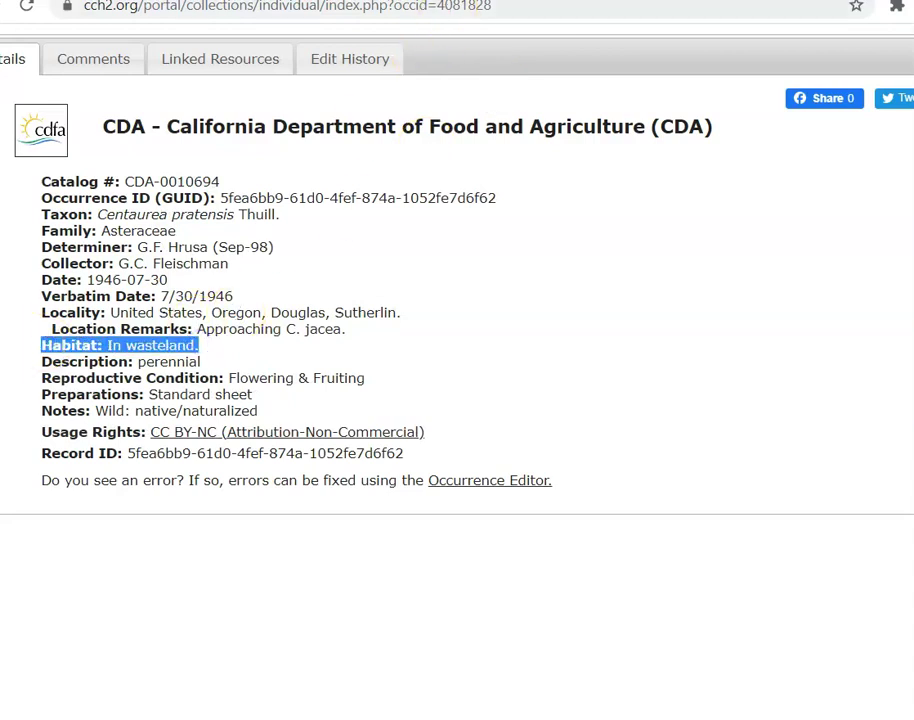
{"action": "key", "text": "ctrl+shift+Tab"}
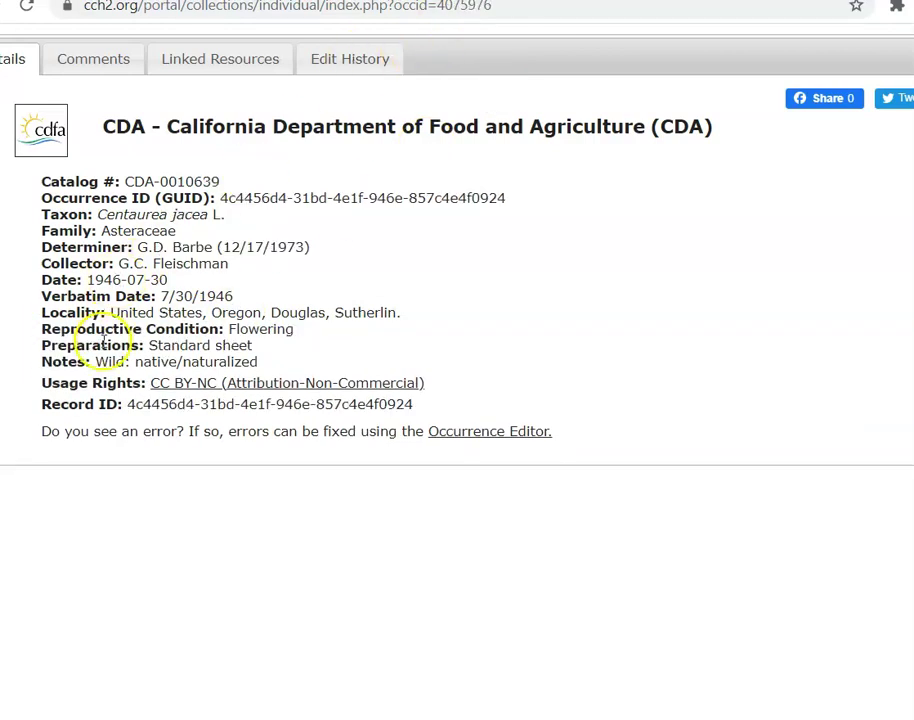
{"action": "key", "text": "ctrl+Tab"}
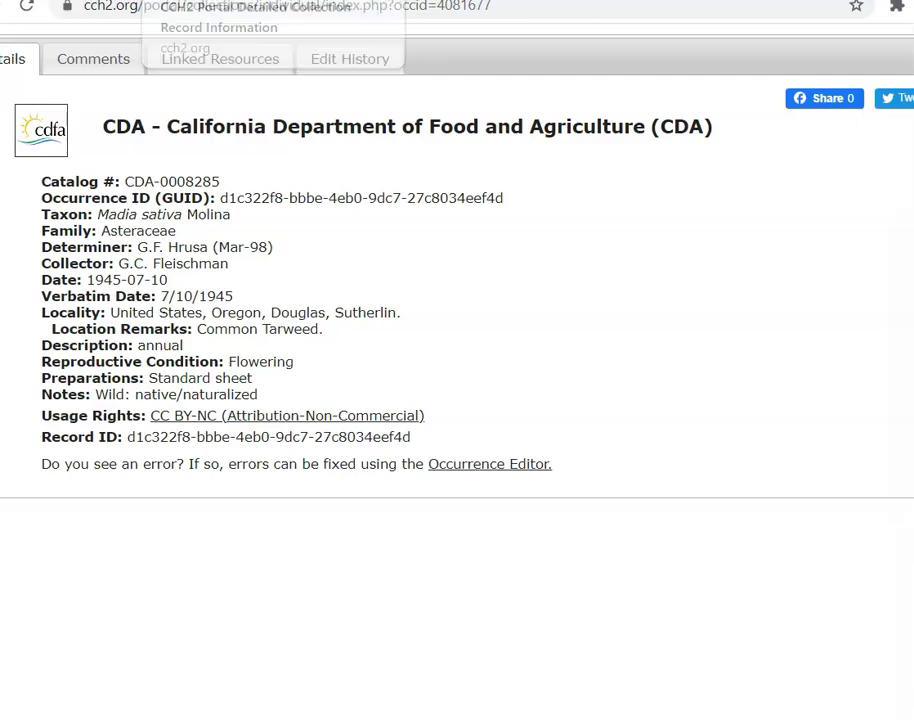
{"action": "left_click", "coordinate": [190, 0]}
{"action": "left_click", "coordinate": [290, 0]}
{"action": "left_click", "coordinate": [100, 0]}
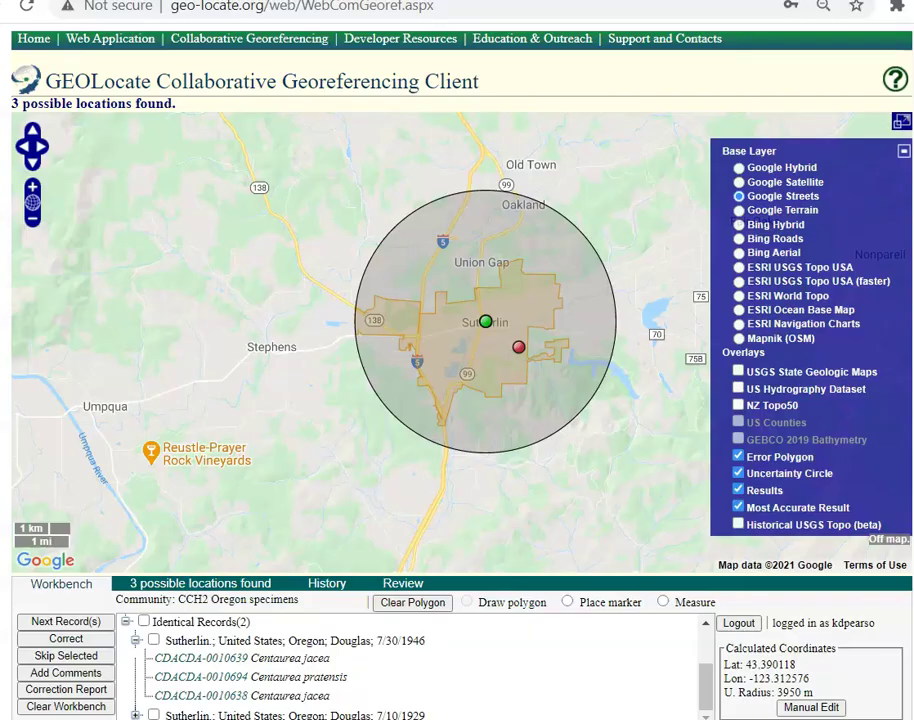
Collapse the identical records, select the whole Identical Records group, and check the entry under Similar Records for the Sutherlin locality
{"action": "left_click", "coordinate": [135, 638]}
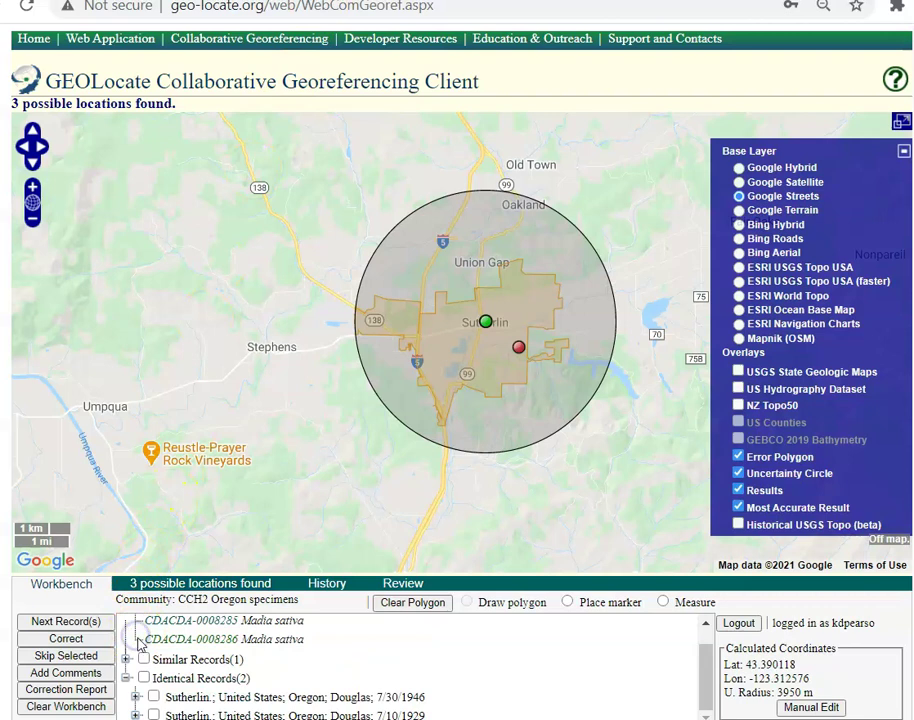
{"action": "left_click", "coordinate": [127, 678]}
{"action": "left_click", "coordinate": [144, 700]}
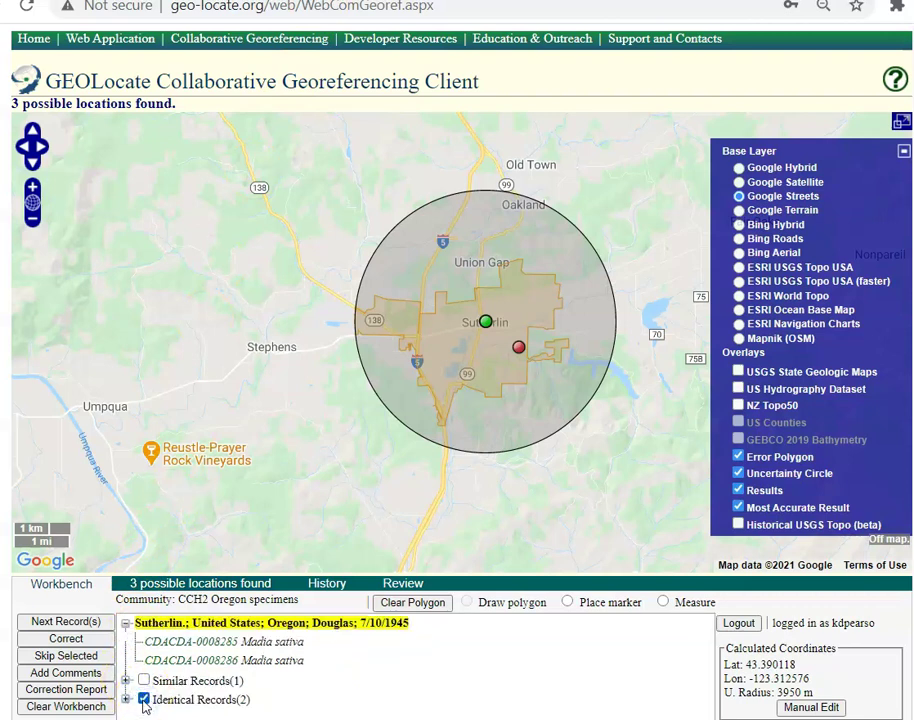
{"action": "left_click", "coordinate": [126, 680]}
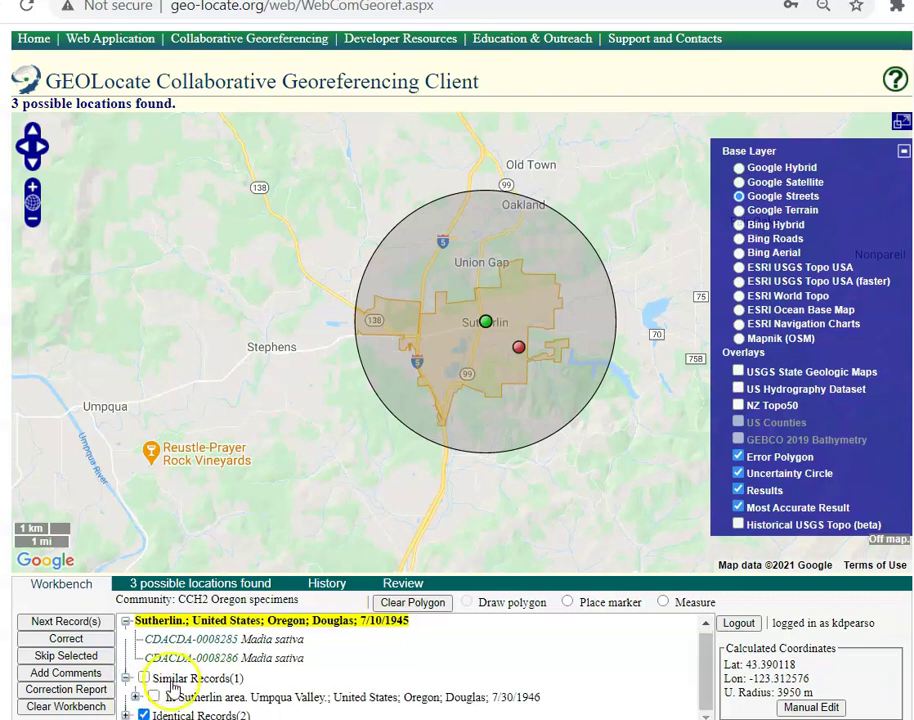
{"action": "left_click", "coordinate": [127, 680]}
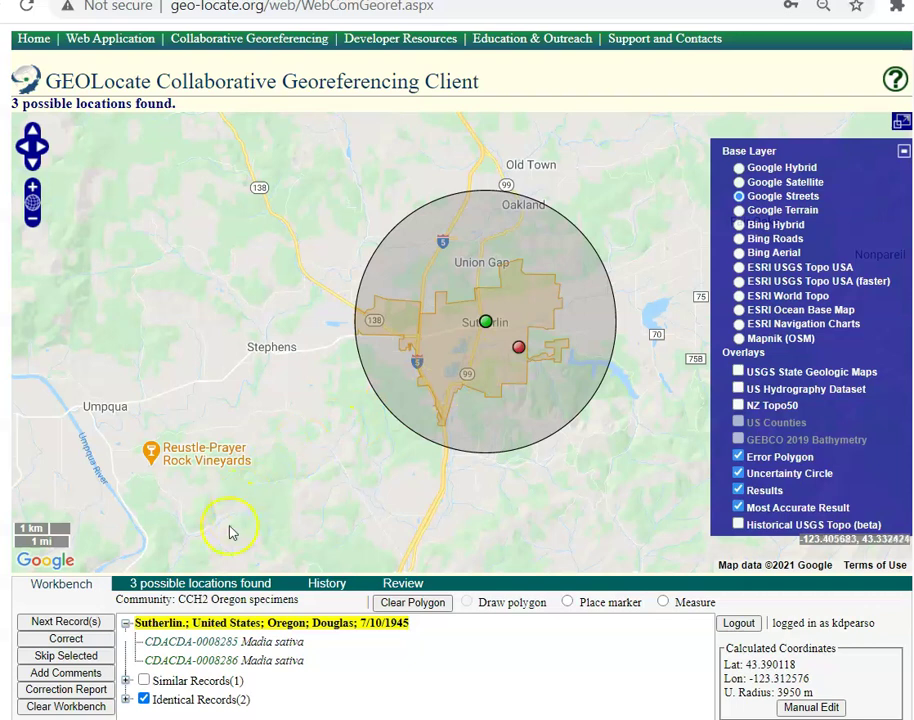
Review the possible locations for Sutherlin, checking the matched pattern of the top result against the locality in the workbench
{"action": "left_click", "coordinate": [202, 588]}
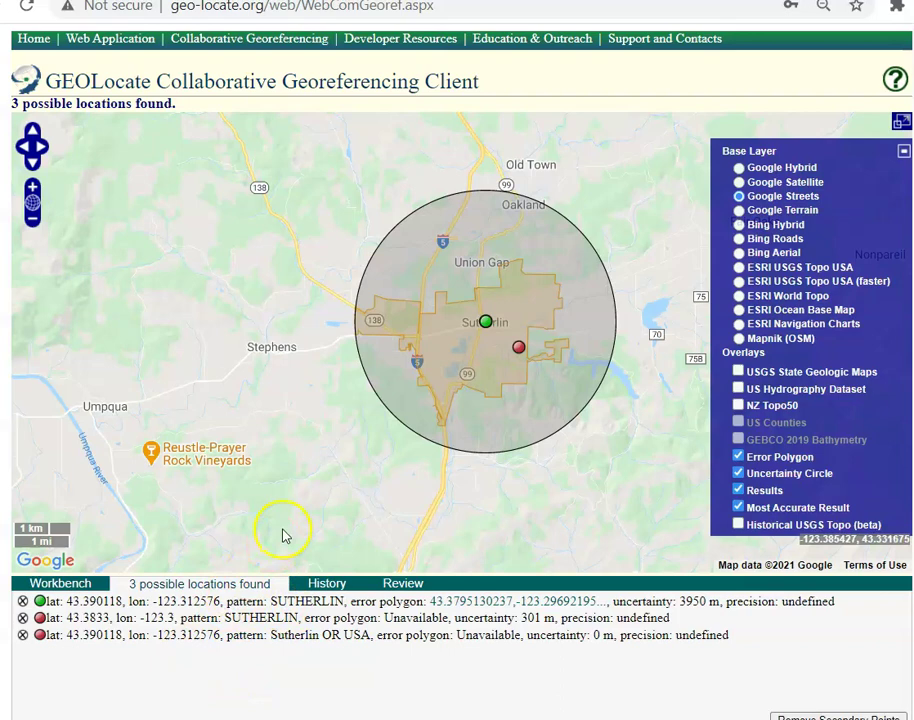
{"action": "left_click", "coordinate": [70, 585]}
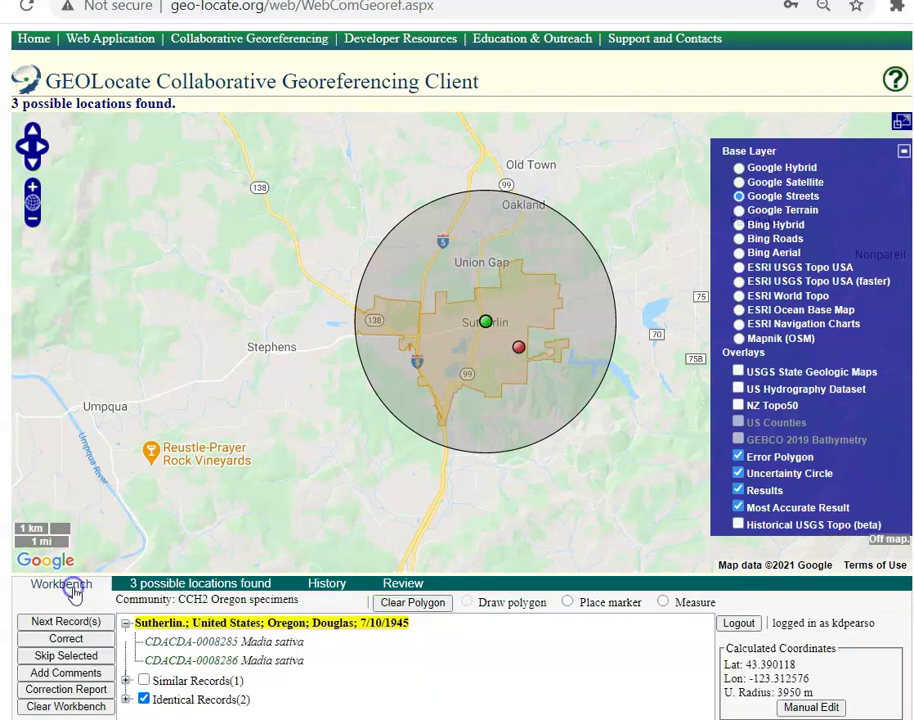
{"action": "left_click", "coordinate": [173, 584]}
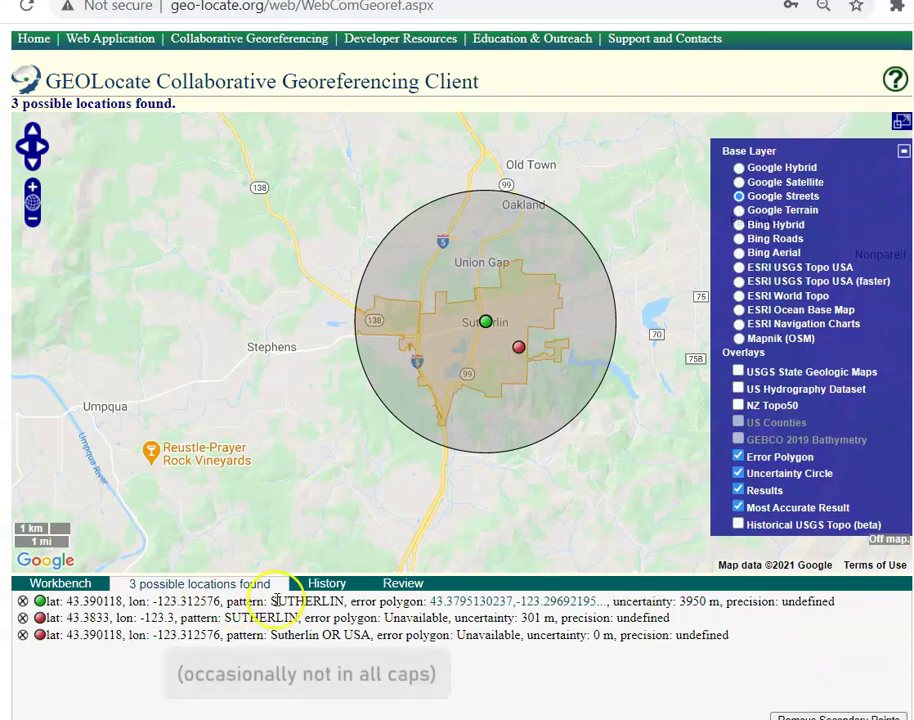
{"action": "left_click_drag", "start_coordinate": [270, 601], "coordinate": [316, 602]}
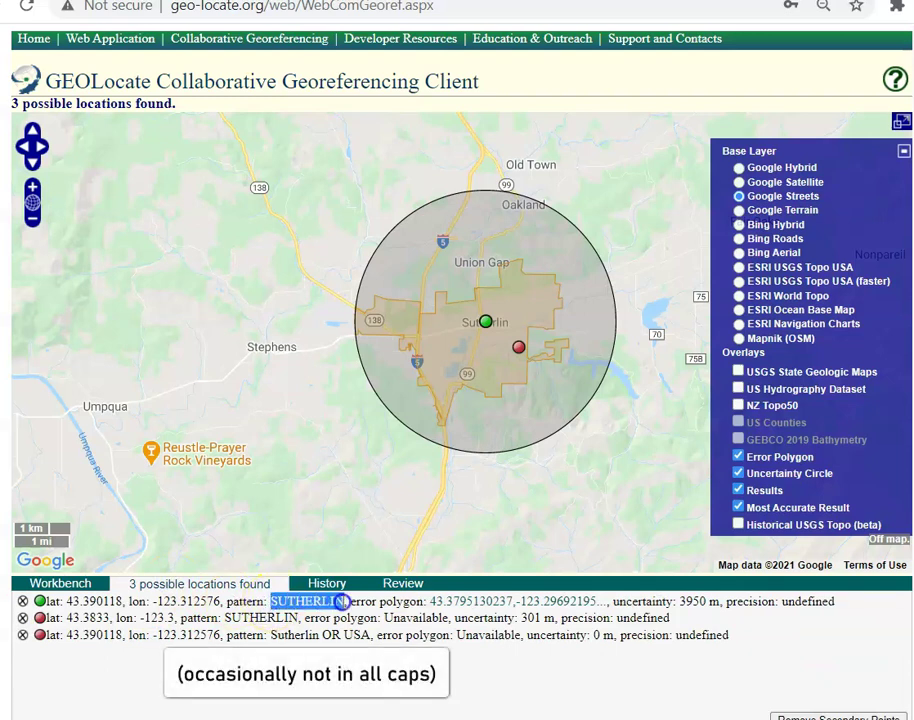
{"action": "double_click", "coordinate": [244, 601]}
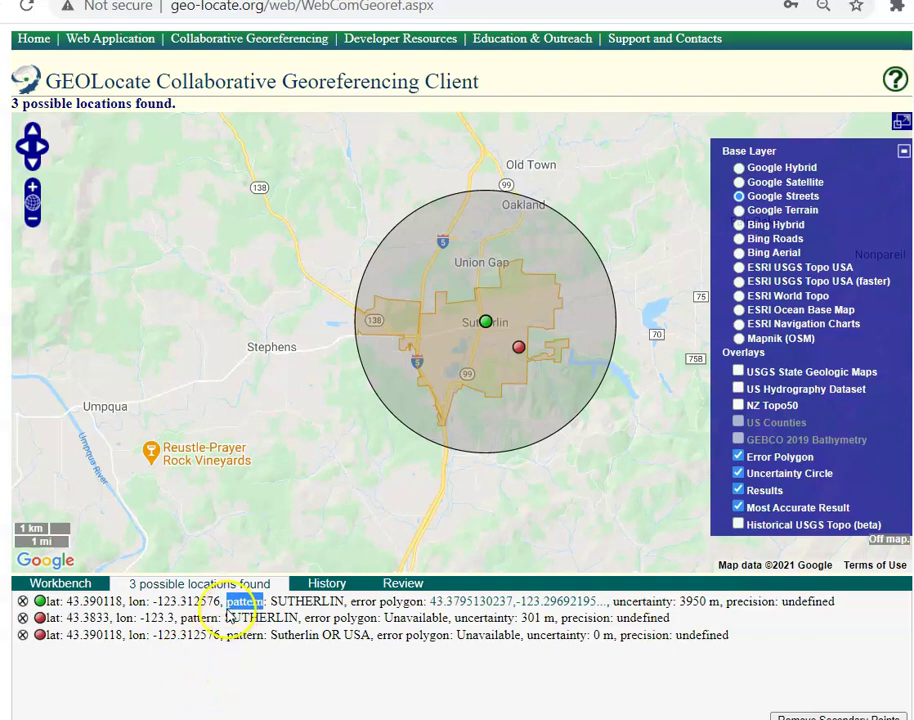
{"action": "left_click", "coordinate": [62, 584]}
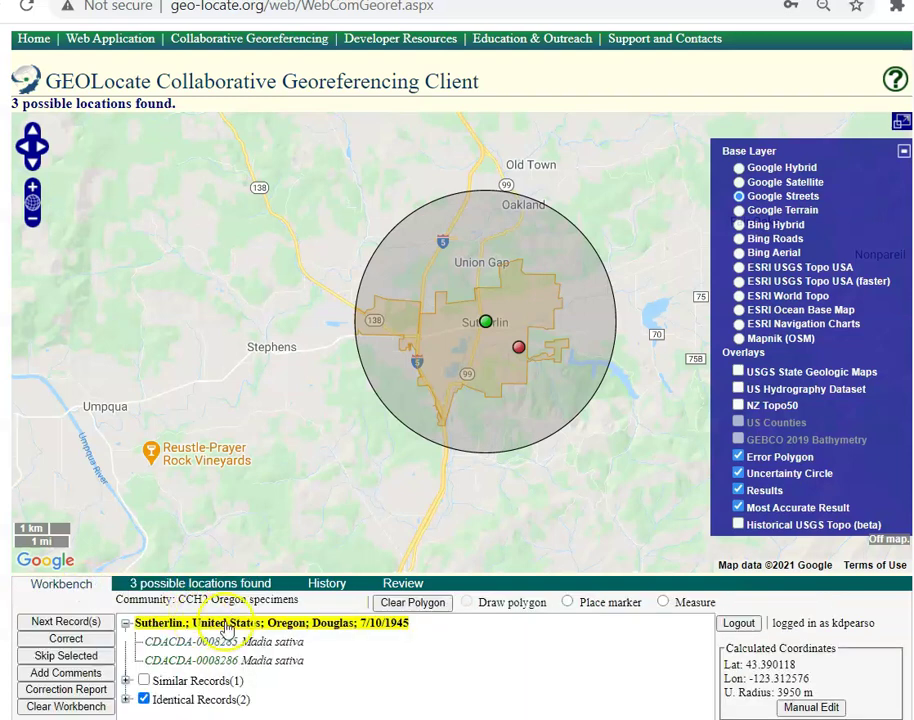
Recheck the matched pattern of the top Sutherlin result, and examine where that point lies within western Oregon
{"action": "left_click", "coordinate": [210, 585]}
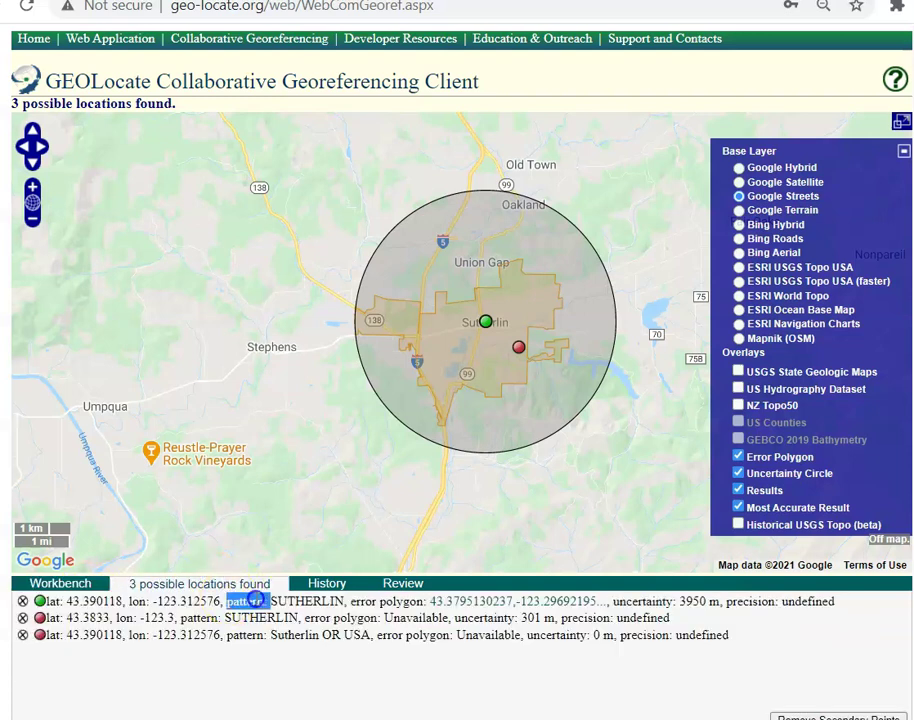
{"action": "left_click", "coordinate": [84, 591]}
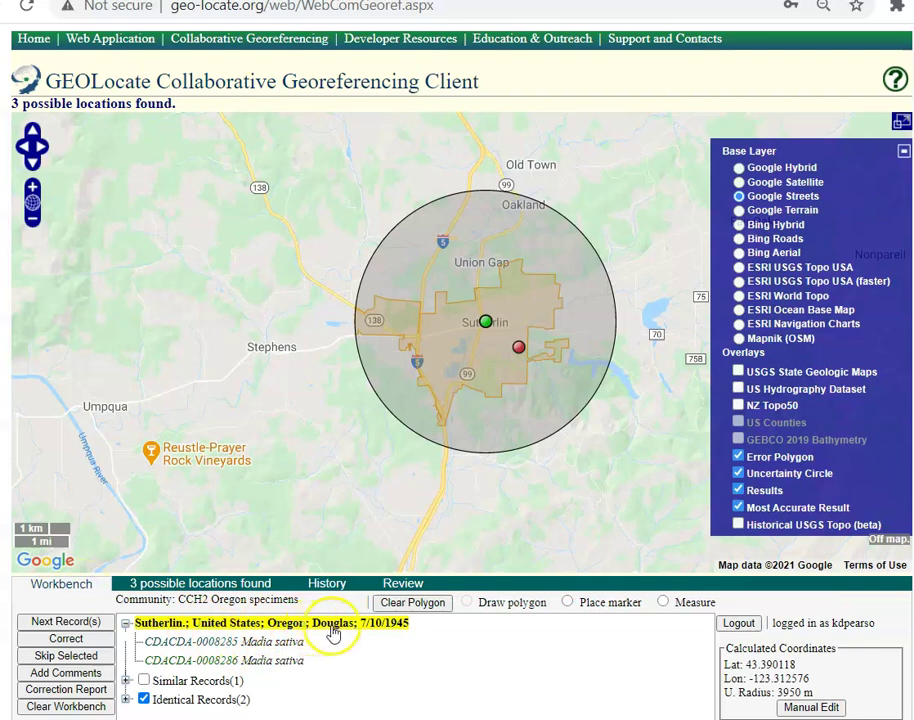
{"action": "left_click", "coordinate": [32, 221]}
{"action": "left_click", "coordinate": [32, 221]}
{"action": "left_click", "coordinate": [32, 221]}
{"action": "left_click", "coordinate": [32, 224]}
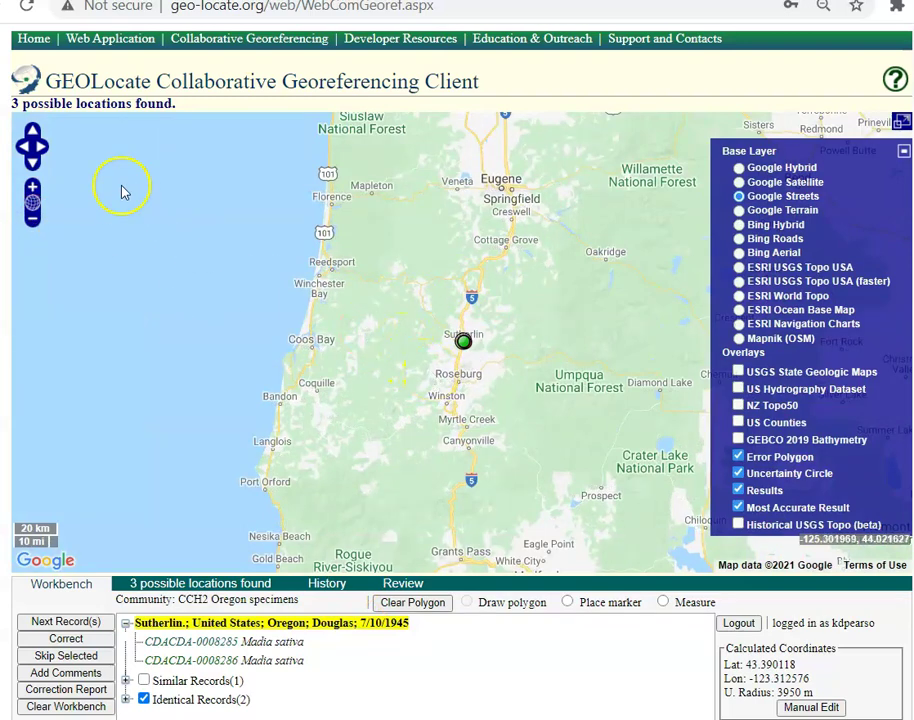
{"action": "left_click", "coordinate": [32, 187]}
{"action": "left_click", "coordinate": [32, 187]}
{"action": "left_click", "coordinate": [32, 187]}
{"action": "left_click", "coordinate": [32, 187]}
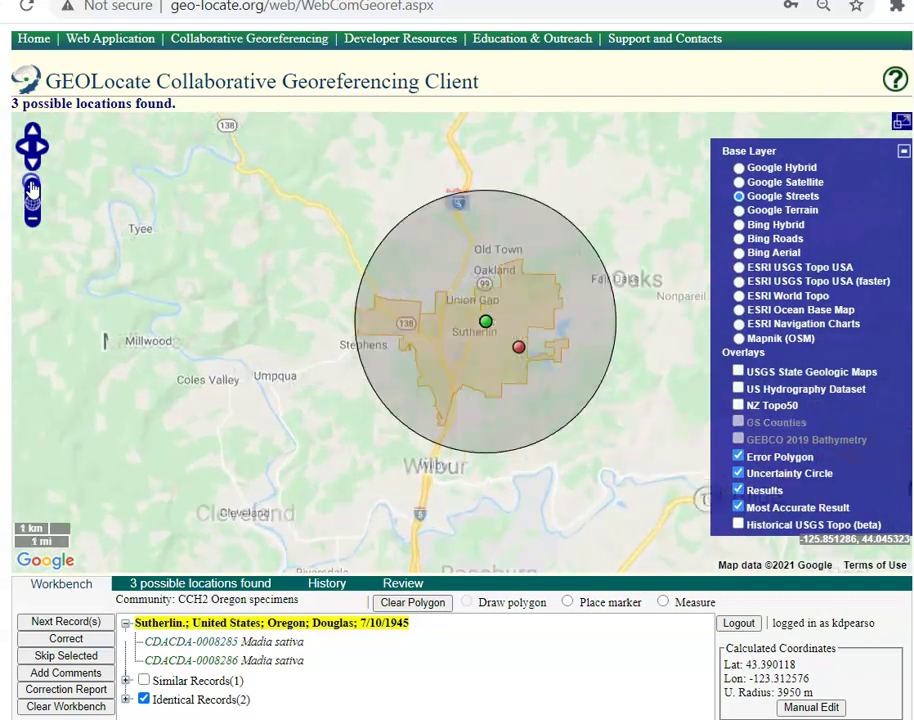
{"action": "left_click", "coordinate": [37, 206]}
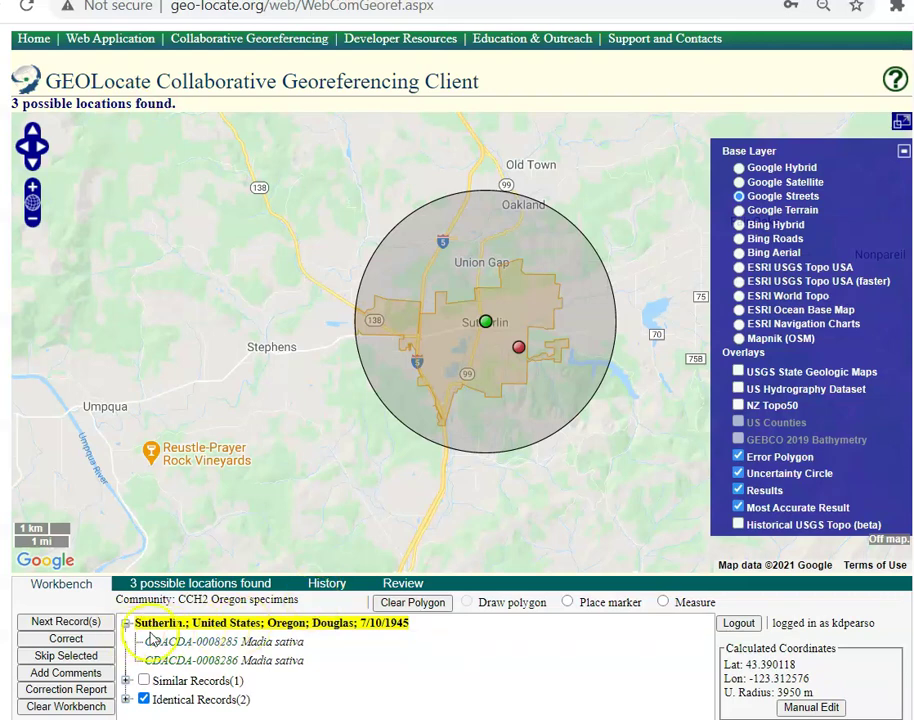
Inspect the uncertainty circle and error polygon around Sutherlin up close
{"action": "left_click_drag", "start_coordinate": [582, 449], "coordinate": [522, 478]}
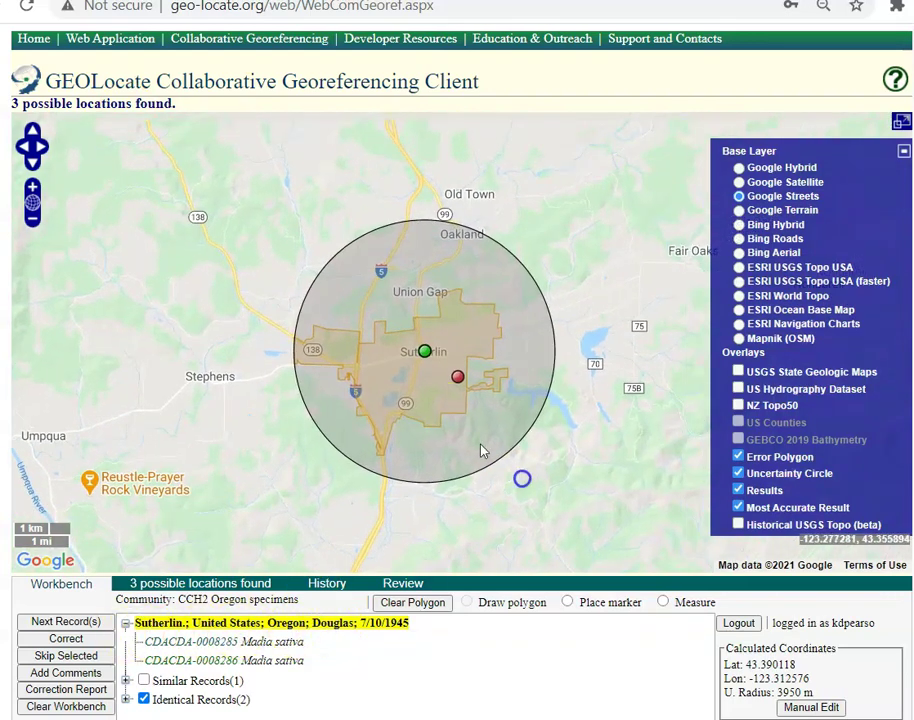
{"action": "scroll", "coordinate": [428, 408], "scroll_direction": "up", "scroll_amount": 1}
{"action": "left_click_drag", "start_coordinate": [377, 316], "coordinate": [437, 394]}
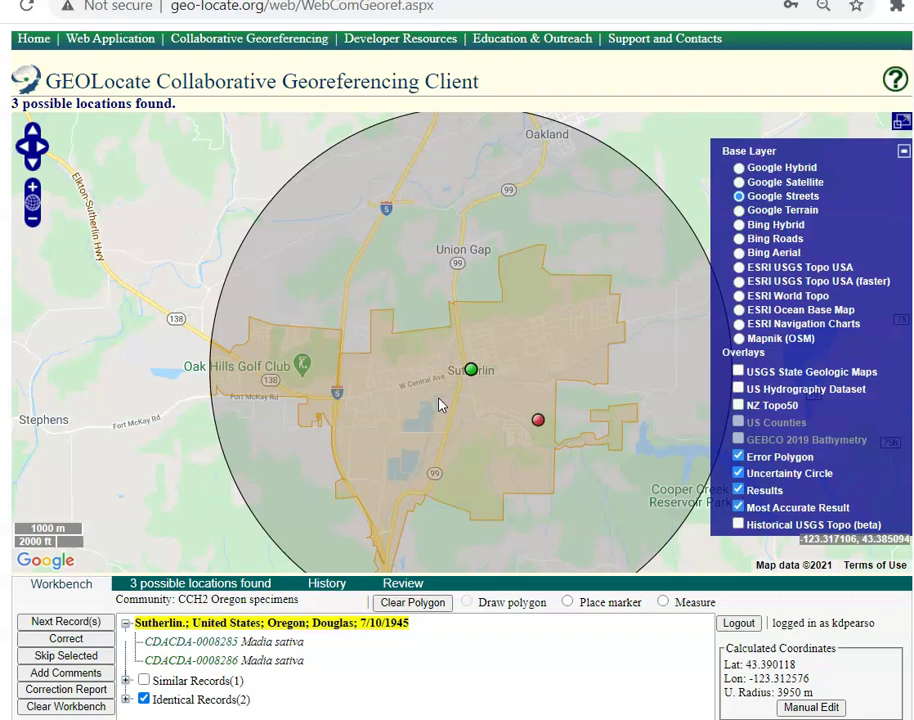
{"action": "left_click", "coordinate": [369, 394]}
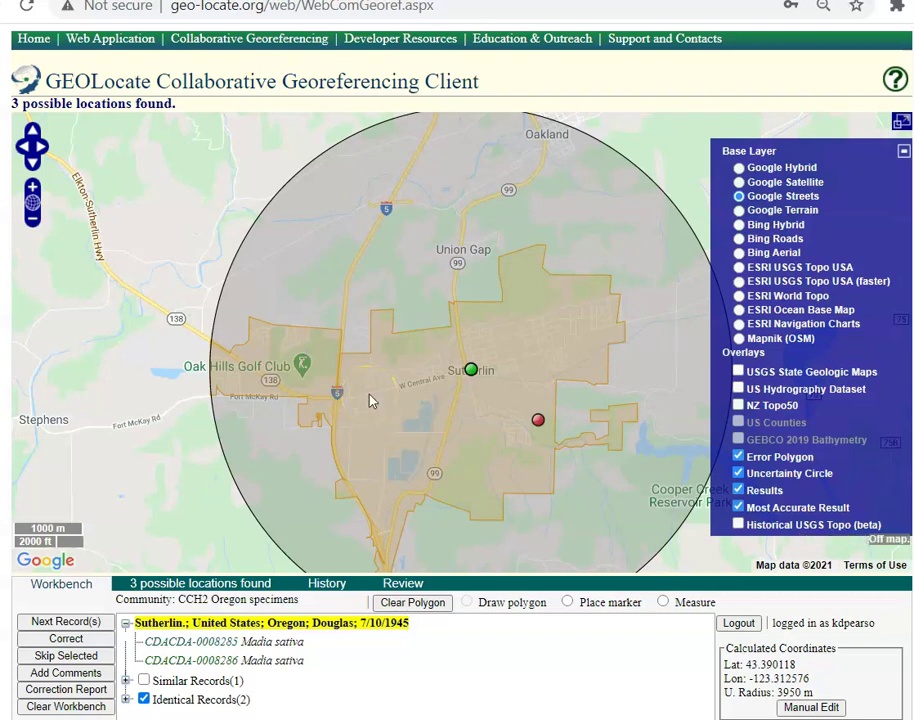
Make the alternative result southeast of central Sutherlin active, and move its marker west to about 43.382926, -123.319054
{"action": "left_click", "coordinate": [537, 420]}
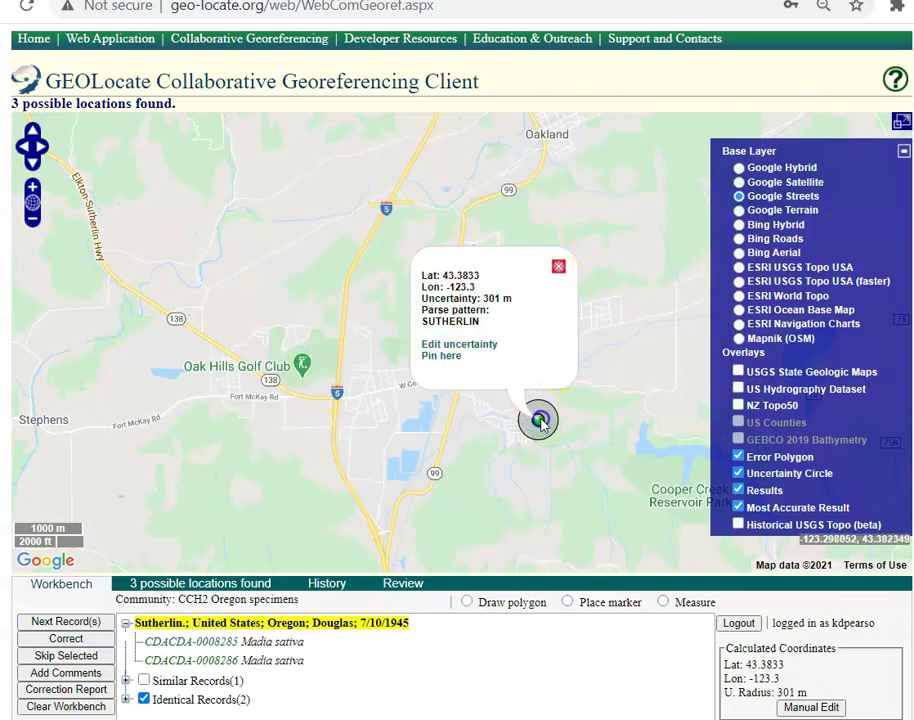
{"action": "left_click", "coordinate": [558, 266]}
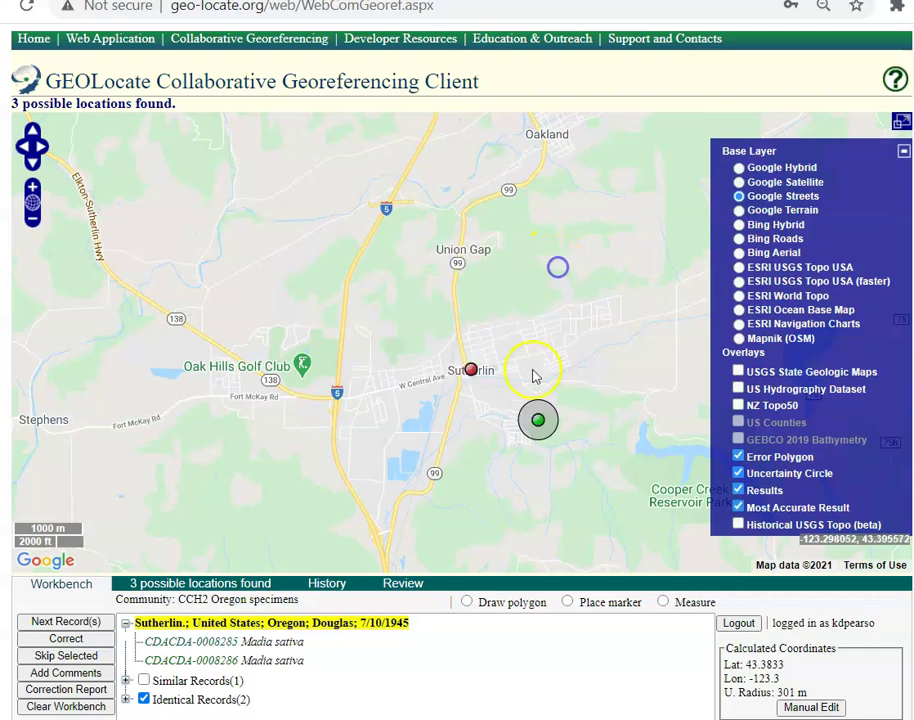
{"action": "left_click_drag", "start_coordinate": [538, 419], "coordinate": [436, 422]}
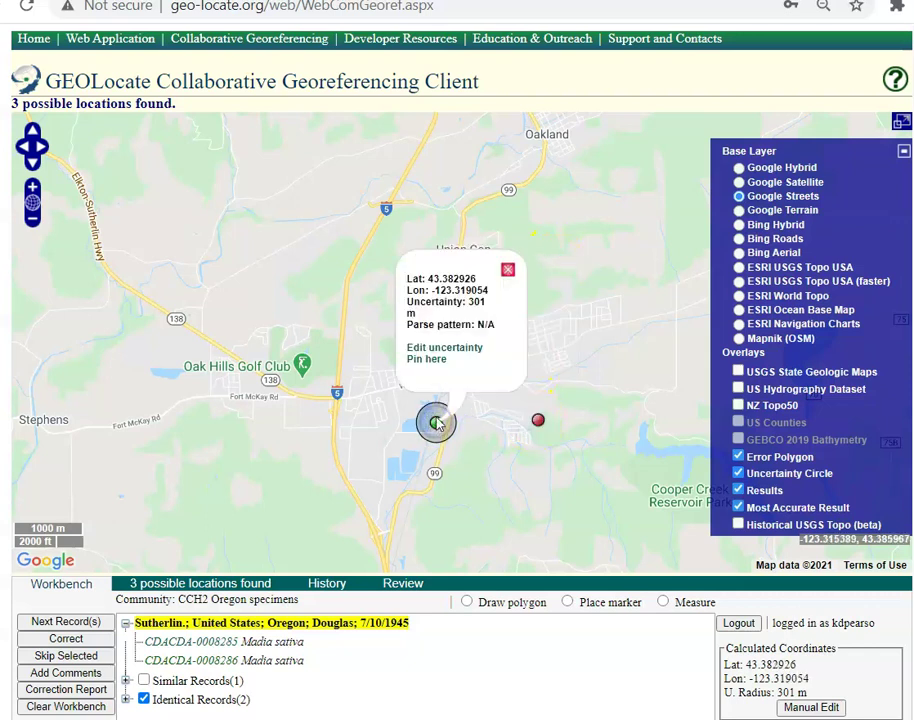
{"action": "left_click", "coordinate": [508, 270]}
Place the marker in the northeastern part of Sutherlin at about 43.393951, -123.301828
{"action": "left_click", "coordinate": [567, 601]}
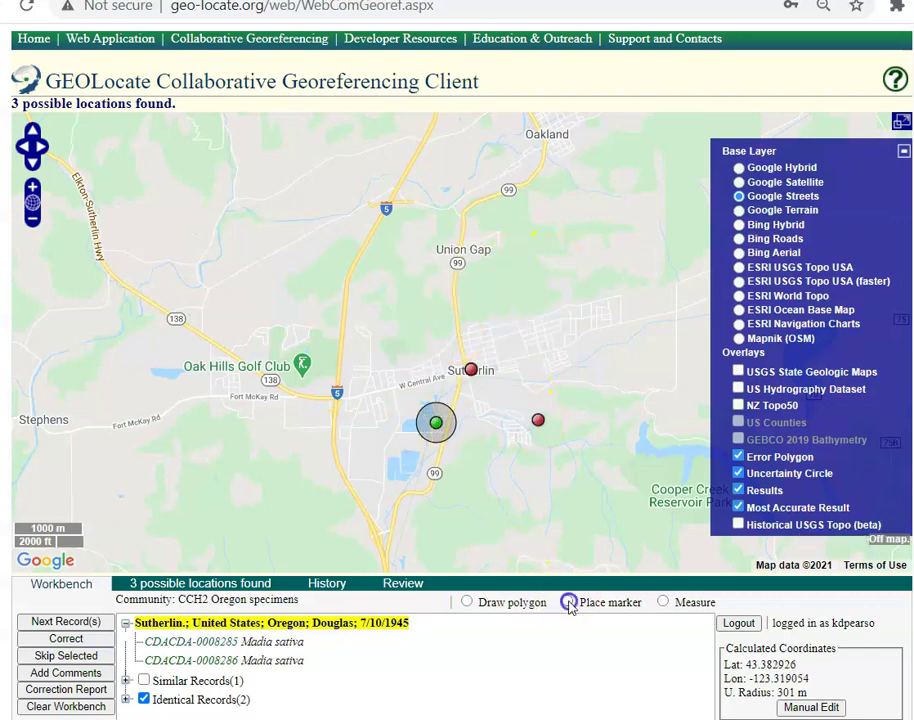
{"action": "left_click", "coordinate": [527, 341]}
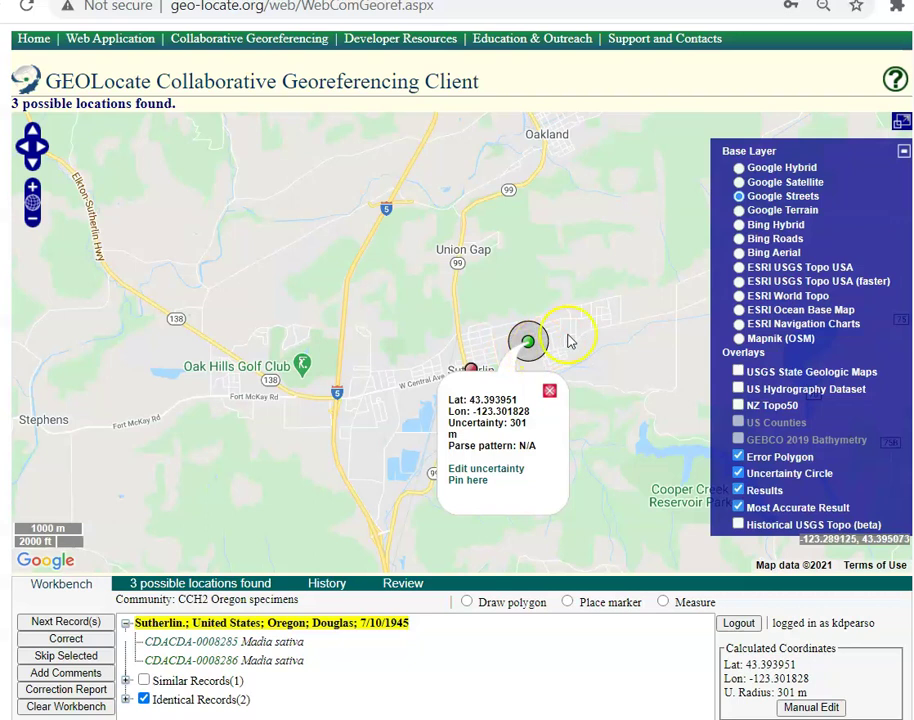
{"action": "left_click", "coordinate": [904, 152]}
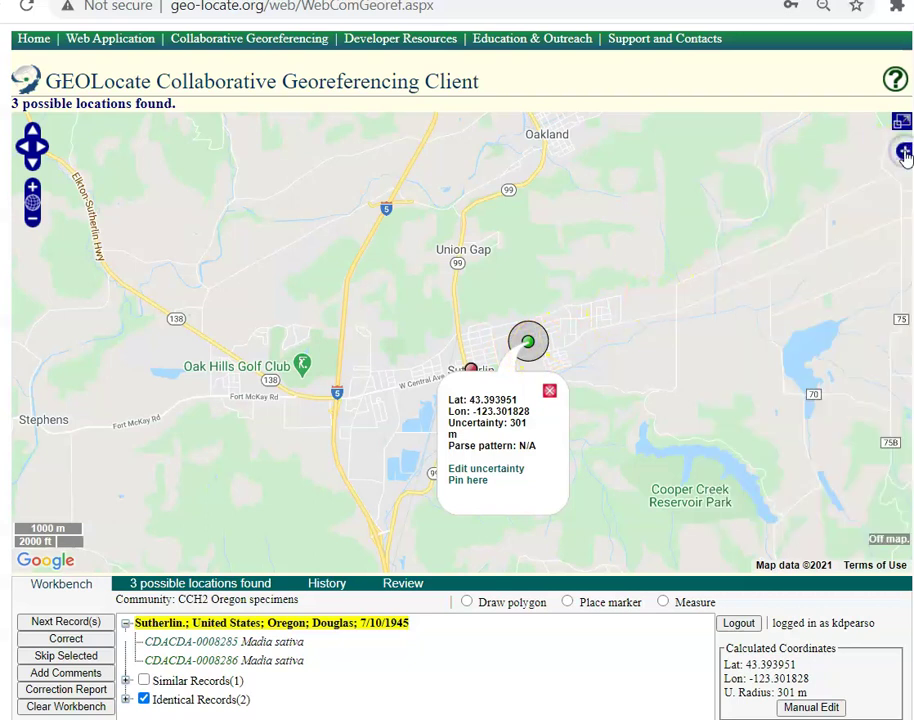
{"action": "left_click", "coordinate": [904, 153]}
{"action": "left_click", "coordinate": [904, 153]}
{"action": "left_click", "coordinate": [904, 153]}
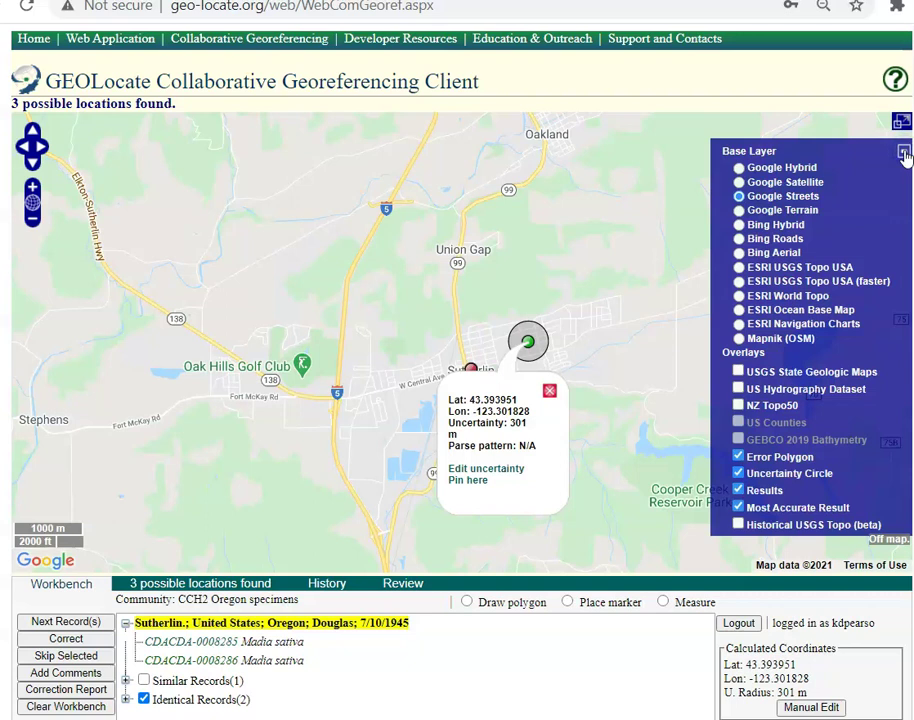
Compare the Google Terrain, Bing Hybrid, Bing Roads and Mapnik (OSM) base layers, and dismiss the marker's information bubble
{"action": "left_click", "coordinate": [740, 211]}
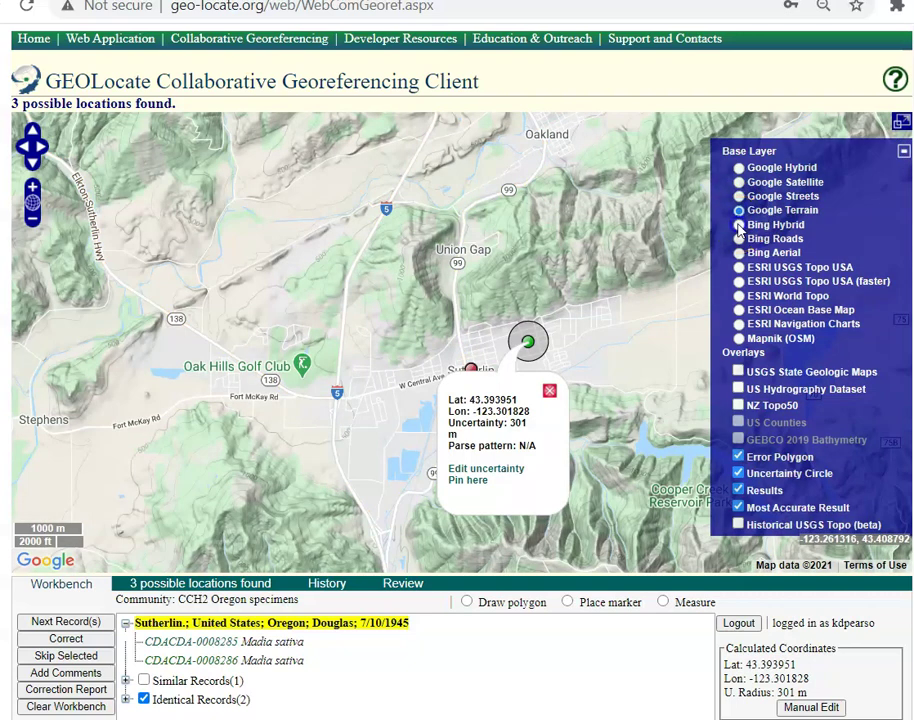
{"action": "left_click", "coordinate": [739, 226]}
{"action": "left_click", "coordinate": [739, 240]}
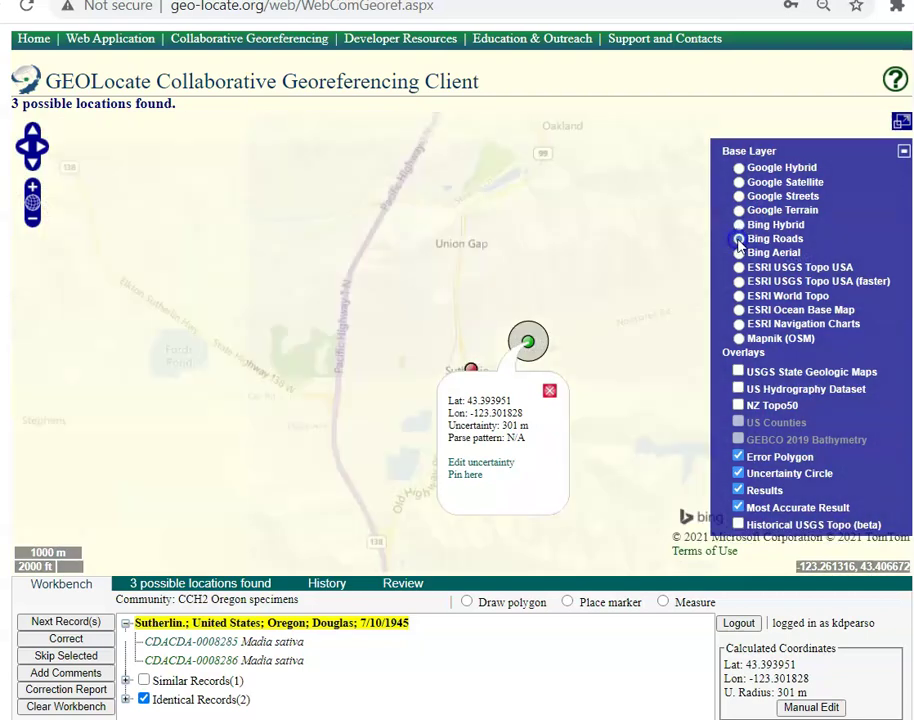
{"action": "left_click", "coordinate": [739, 339]}
{"action": "left_click", "coordinate": [553, 400]}
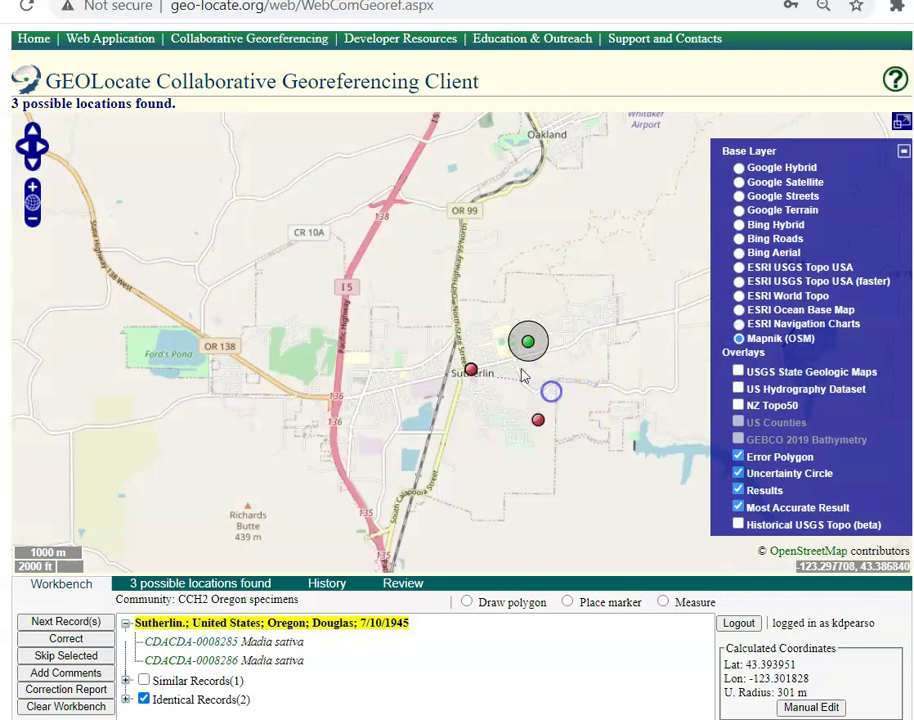
Examine the OpenStreetMap detail southeast of Sutherlin around Cooper Creek Reservoir
{"action": "double_click", "coordinate": [414, 294]}
{"action": "left_click_drag", "start_coordinate": [520, 464], "coordinate": [453, 186]}
{"action": "left_click_drag", "start_coordinate": [421, 418], "coordinate": [456, 190]}
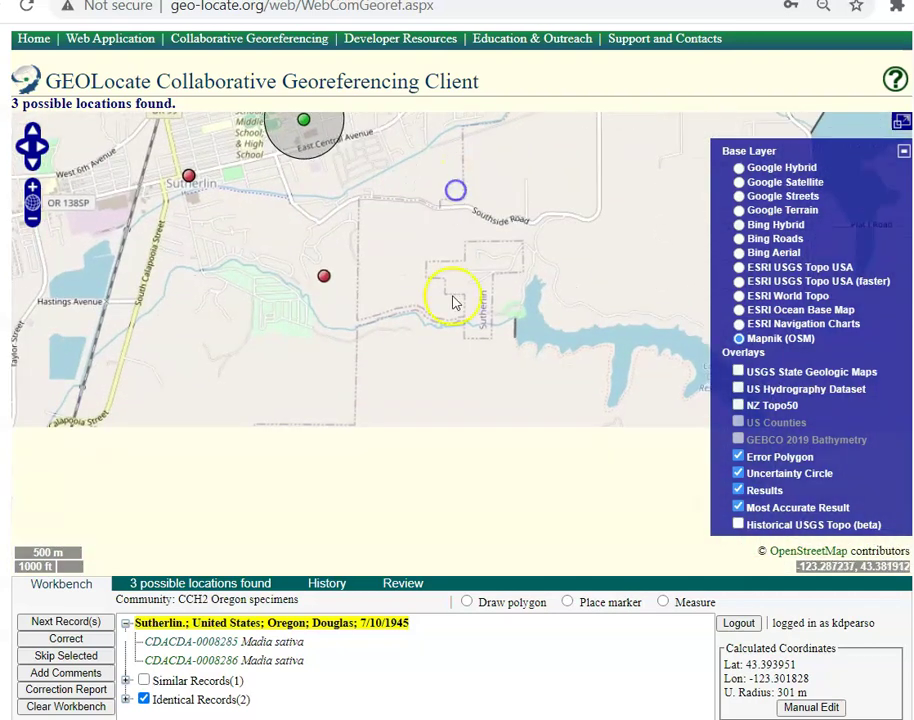
{"action": "left_click_drag", "start_coordinate": [453, 302], "coordinate": [423, 227]}
{"action": "left_click_drag", "start_coordinate": [416, 300], "coordinate": [361, 295]}
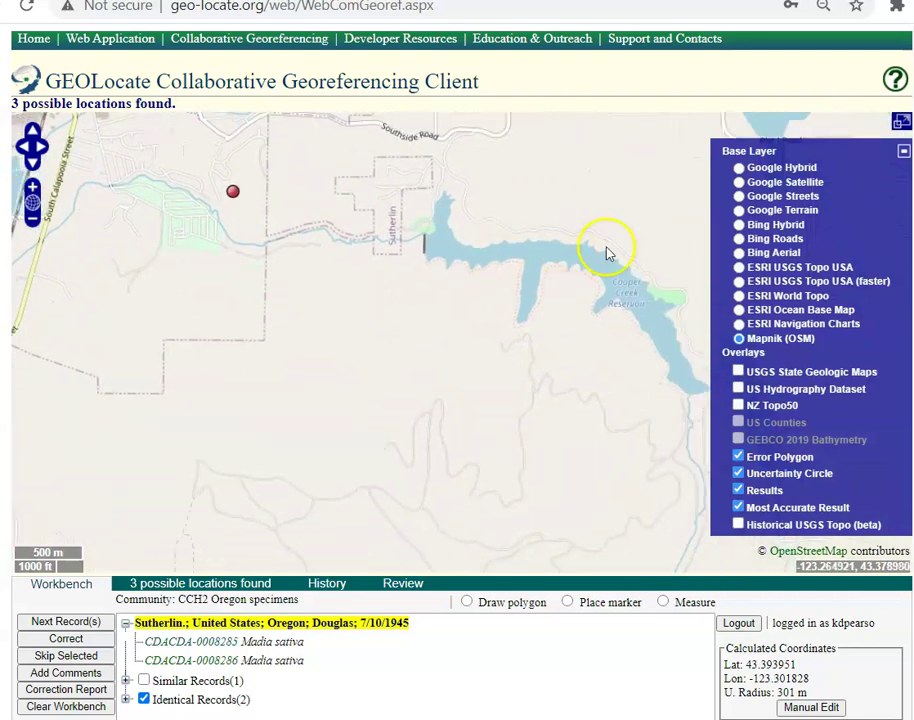
Display the Google Terrain base layer and examine the relief south and west of Sutherlin
{"action": "left_click", "coordinate": [739, 210]}
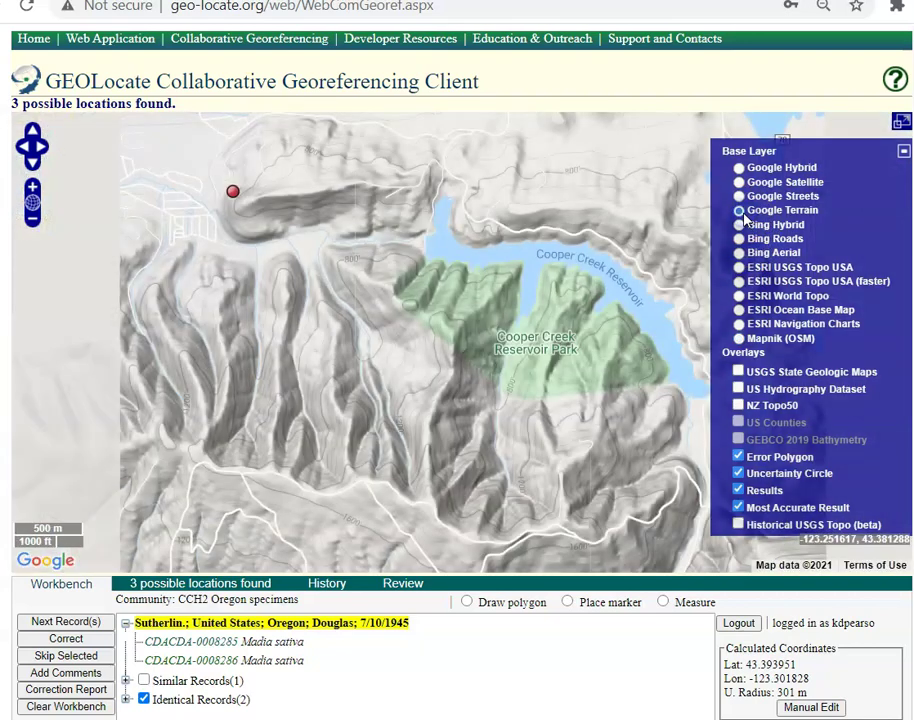
{"action": "left_click_drag", "start_coordinate": [496, 337], "coordinate": [310, 145]}
{"action": "left_click_drag", "start_coordinate": [465, 315], "coordinate": [649, 191]}
{"action": "left_click_drag", "start_coordinate": [216, 265], "coordinate": [569, 282]}
{"action": "left_click_drag", "start_coordinate": [146, 269], "coordinate": [452, 394]}
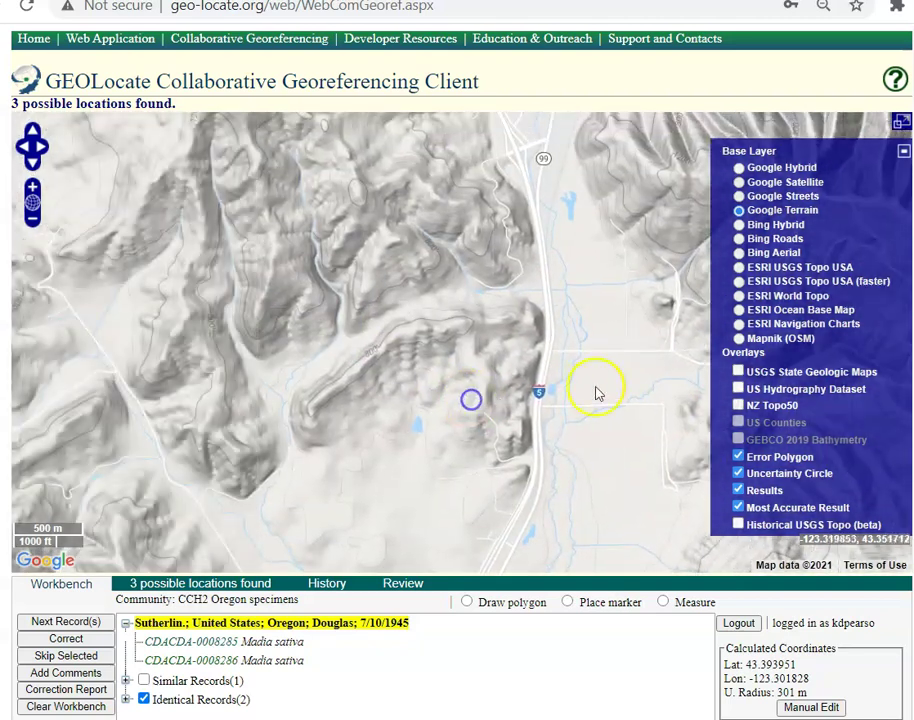
Switch the base layer to ESRI USGS Topo USA and examine the contours and section lines in the hills southwest of Sutherlin
{"action": "left_click", "coordinate": [739, 268]}
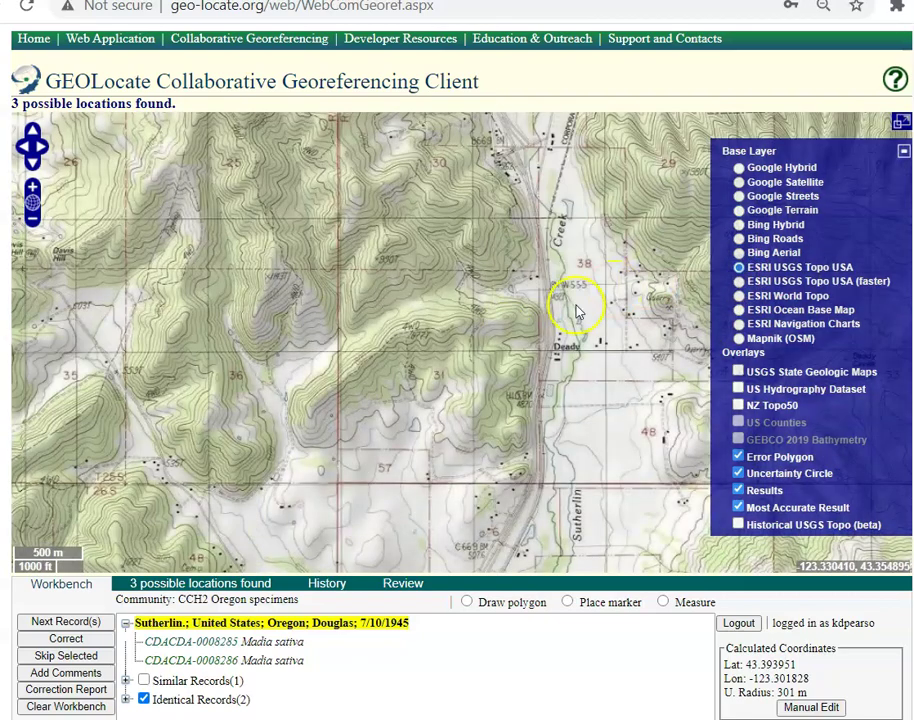
{"action": "left_click_drag", "start_coordinate": [320, 235], "coordinate": [570, 390]}
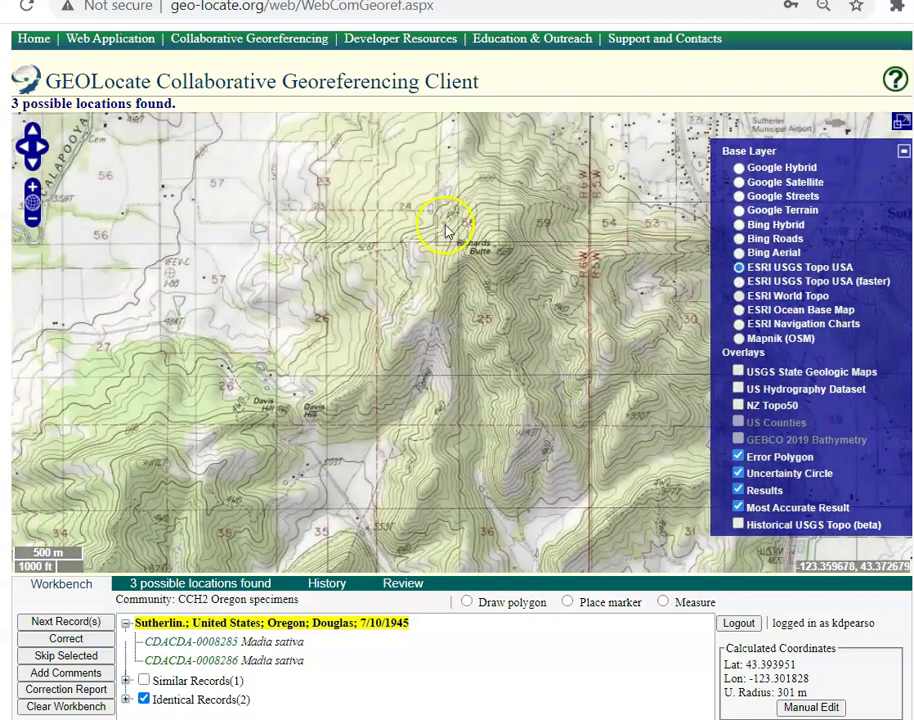
{"action": "scroll", "coordinate": [456, 231], "scroll_direction": "up", "scroll_amount": 1}
{"action": "left_click_drag", "start_coordinate": [390, 455], "coordinate": [565, 162]}
{"action": "left_click_drag", "start_coordinate": [322, 454], "coordinate": [571, 277]}
{"action": "left_click_drag", "start_coordinate": [200, 391], "coordinate": [490, 420]}
{"action": "left_click_drag", "start_coordinate": [136, 406], "coordinate": [455, 401]}
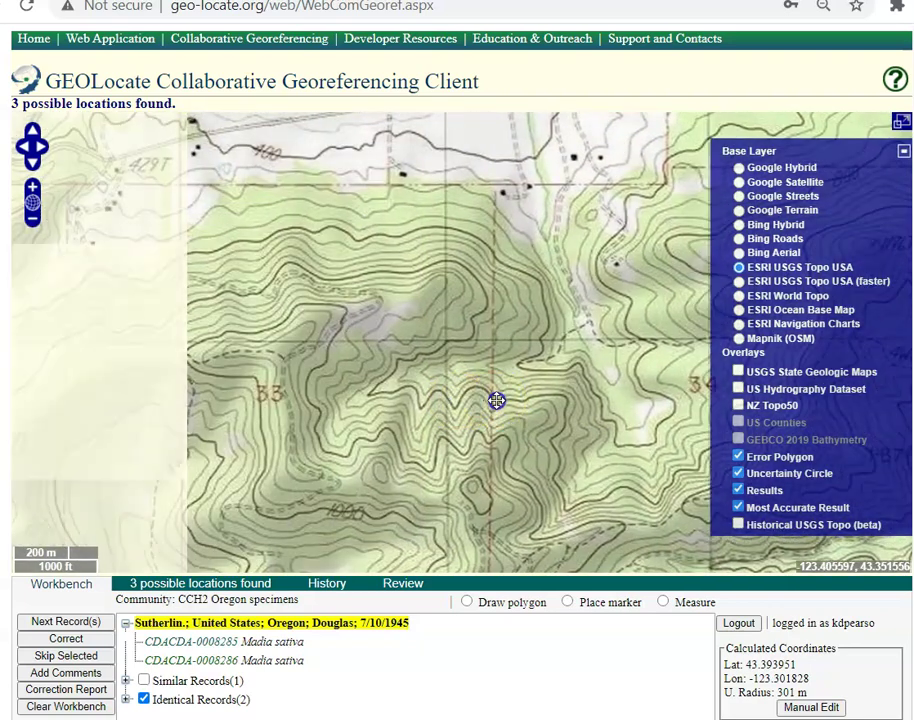
{"action": "left_click", "coordinate": [391, 348]}
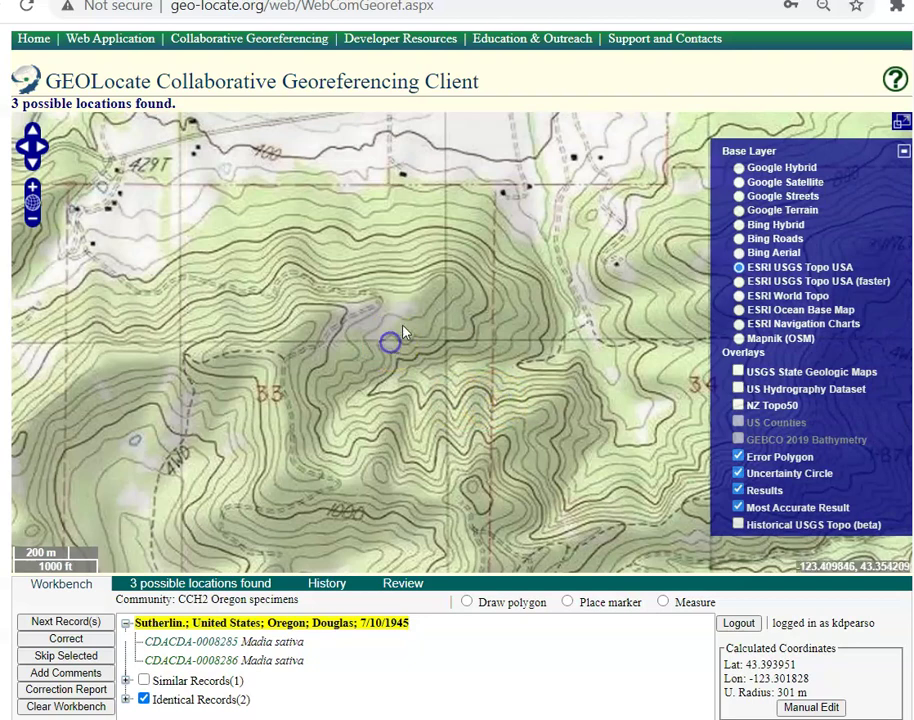
{"action": "left_click_drag", "start_coordinate": [404, 333], "coordinate": [436, 302]}
{"action": "left_click_drag", "start_coordinate": [404, 230], "coordinate": [339, 434]}
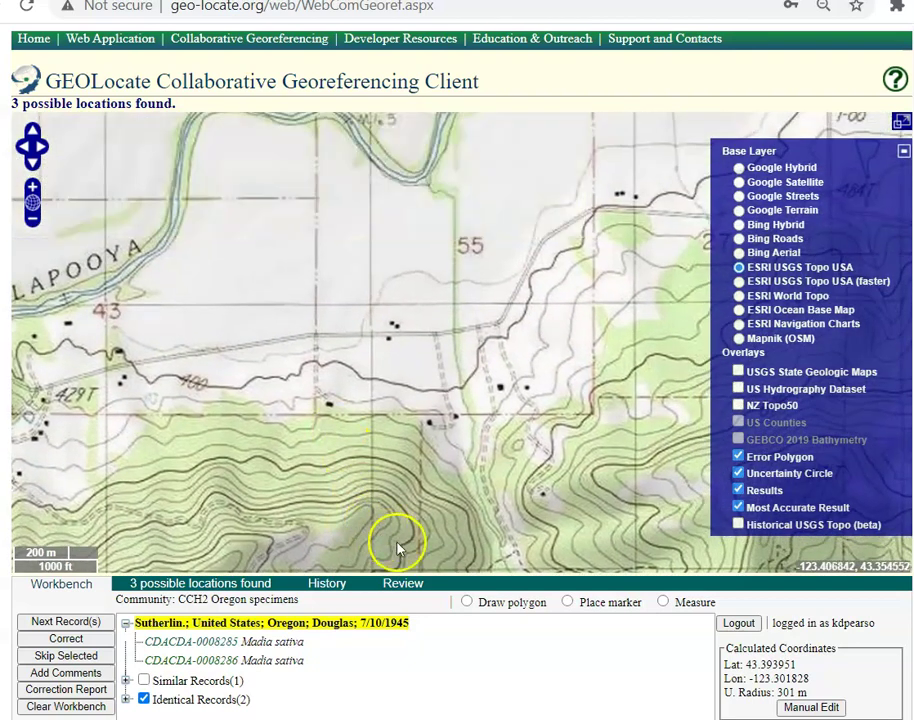
Measure a path from the Calapooya bank near section 43 eastward across the fields and south to the road
{"action": "left_click", "coordinate": [662, 602]}
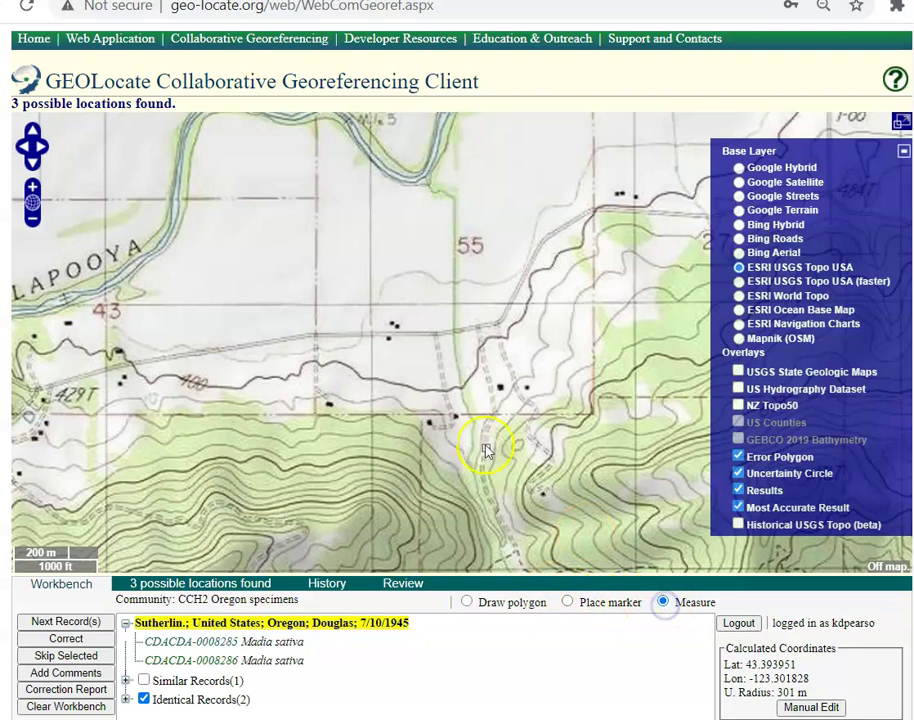
{"action": "left_click", "coordinate": [110, 289]}
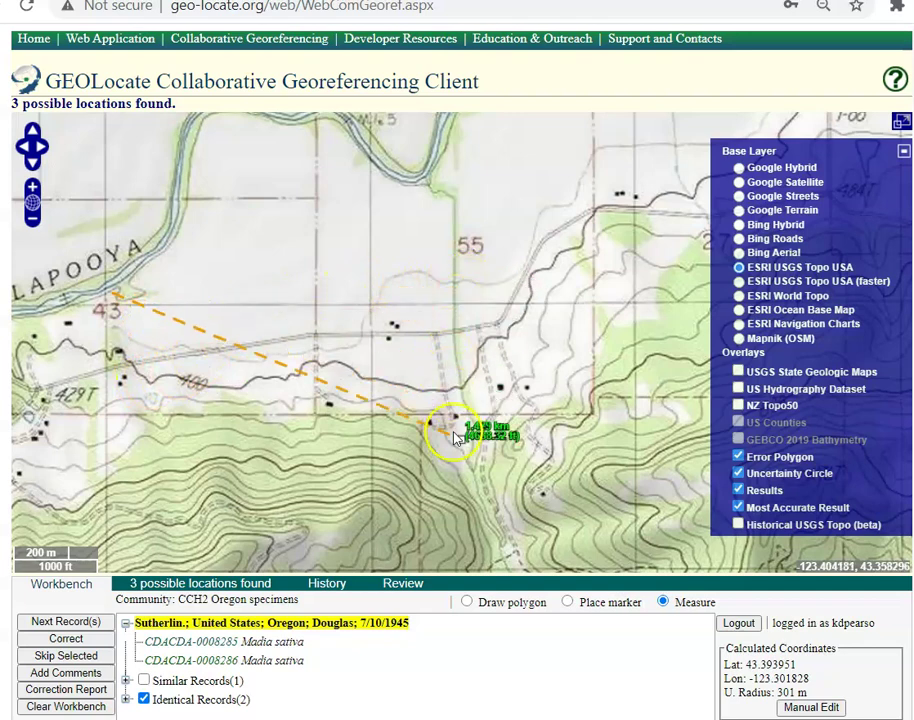
{"action": "left_click", "coordinate": [292, 262]}
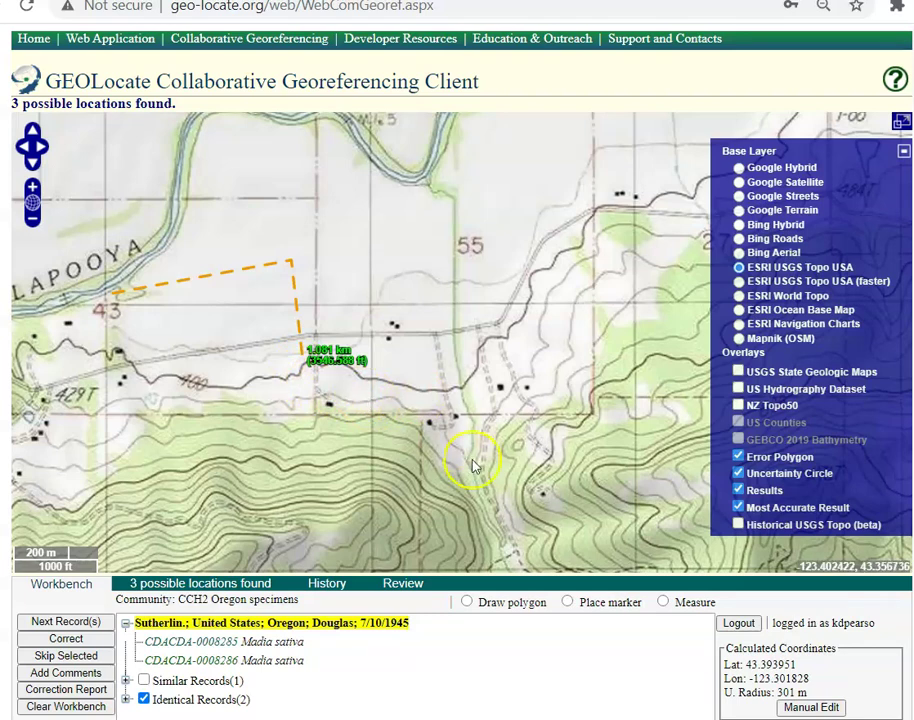
Manually set the georeference's uncertainty radius to 1000 m, keeping the marker's coordinates, and reopen the list of possible locations
{"action": "left_click", "coordinate": [812, 708]}
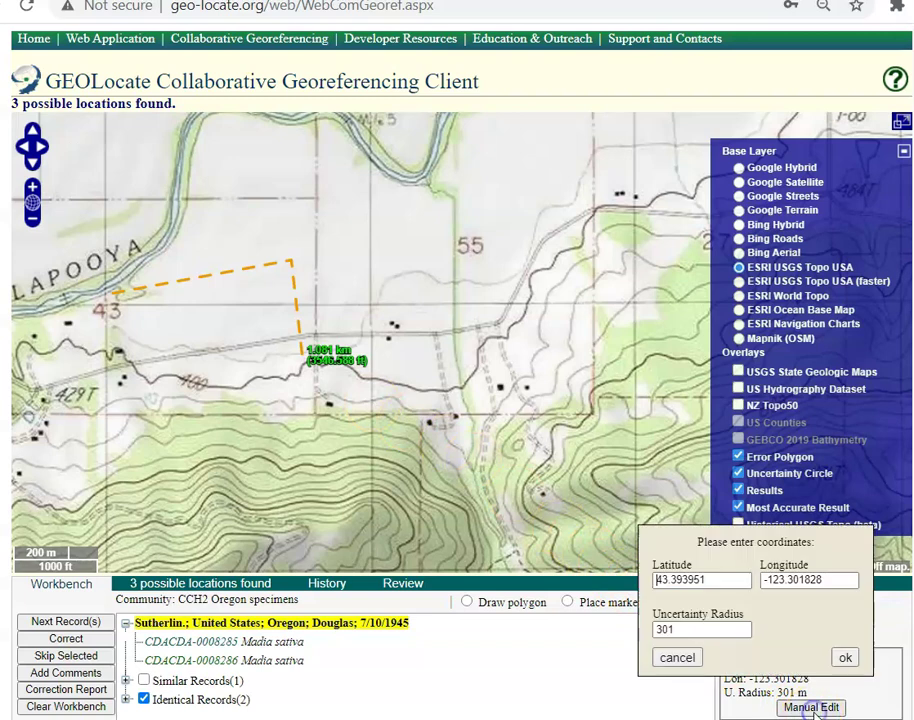
{"action": "double_click", "coordinate": [680, 629]}
{"action": "type", "text": "1000"}
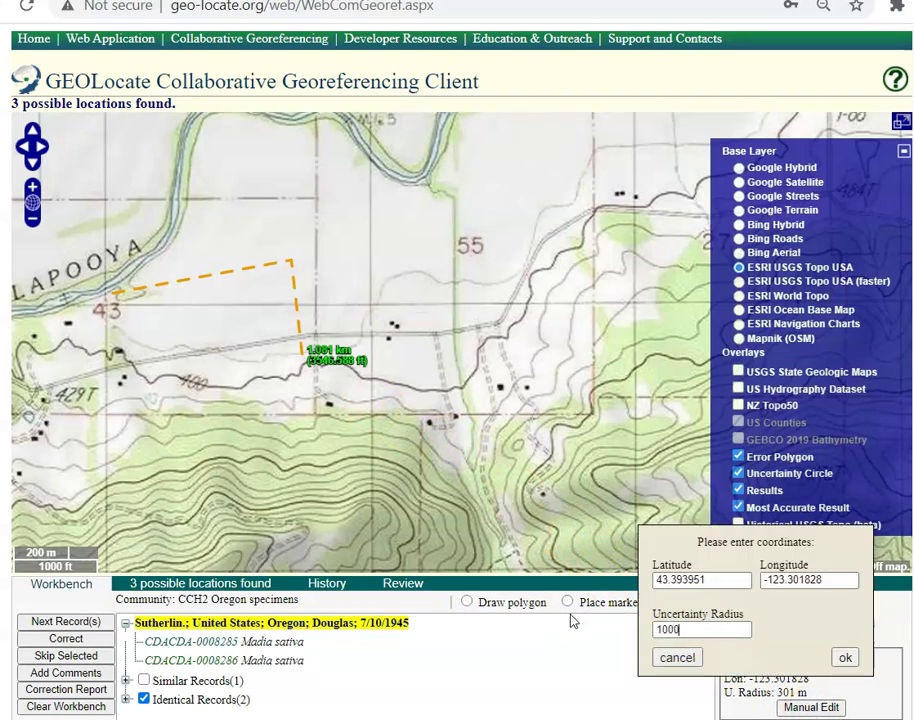
{"action": "left_click", "coordinate": [719, 581]}
{"action": "left_click_drag", "start_coordinate": [719, 581], "coordinate": [612, 590]}
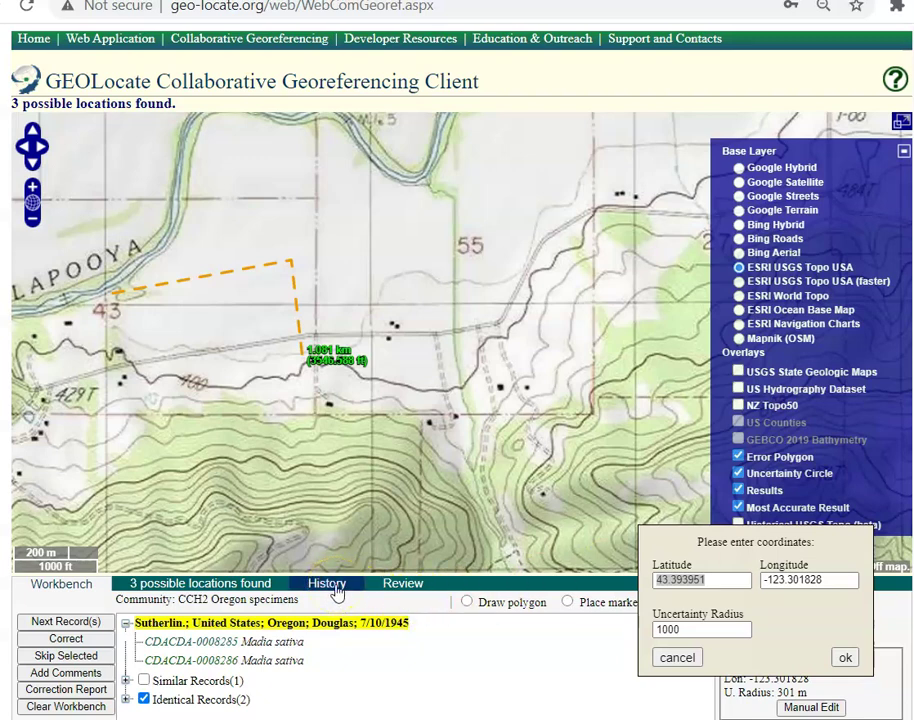
{"action": "left_click", "coordinate": [845, 657]}
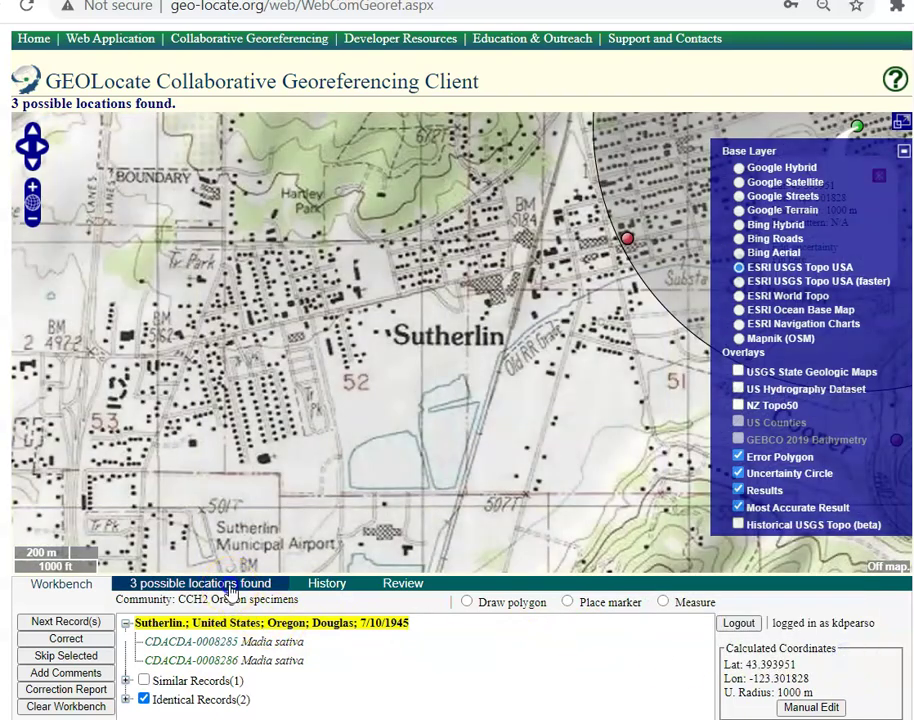
{"action": "left_click", "coordinate": [215, 583]}
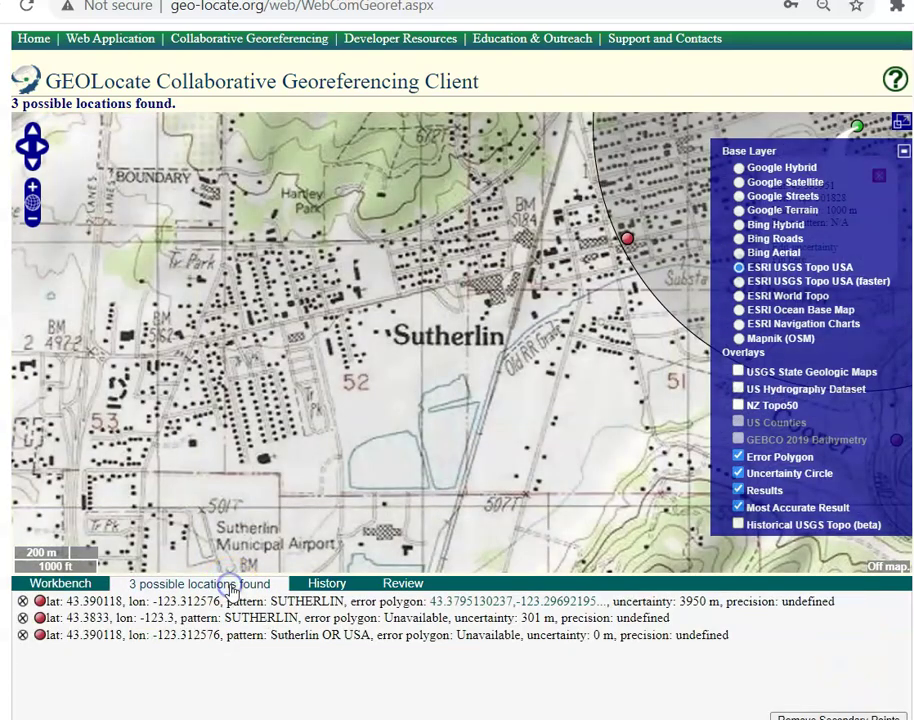
Select the first SUTHERLIN location (uncertainty 3950 m) and place its marker beside BM 5184 near the railroad in Sutherlin
{"action": "left_click", "coordinate": [39, 602]}
{"action": "left_click_drag", "start_coordinate": [448, 256], "coordinate": [357, 312]}
{"action": "left_click", "coordinate": [80, 580]}
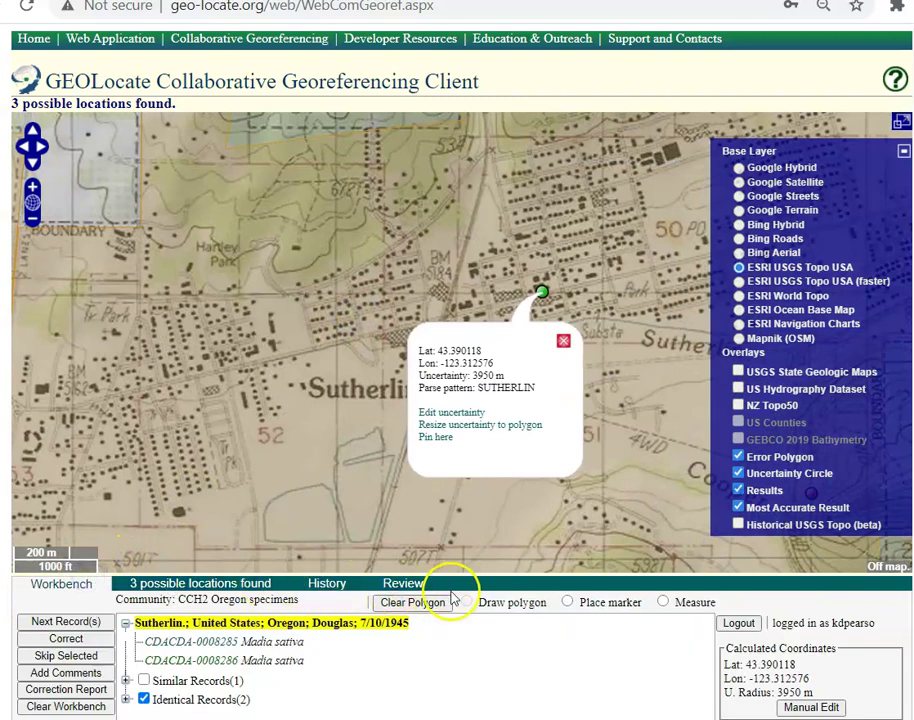
{"action": "left_click", "coordinate": [568, 602]}
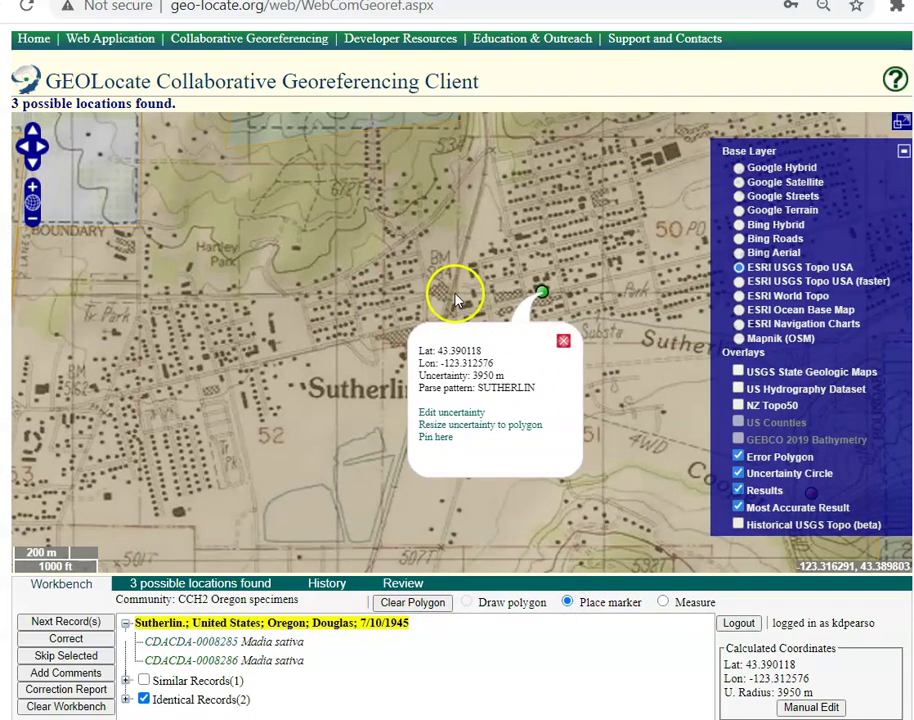
{"action": "left_click", "coordinate": [563, 341]}
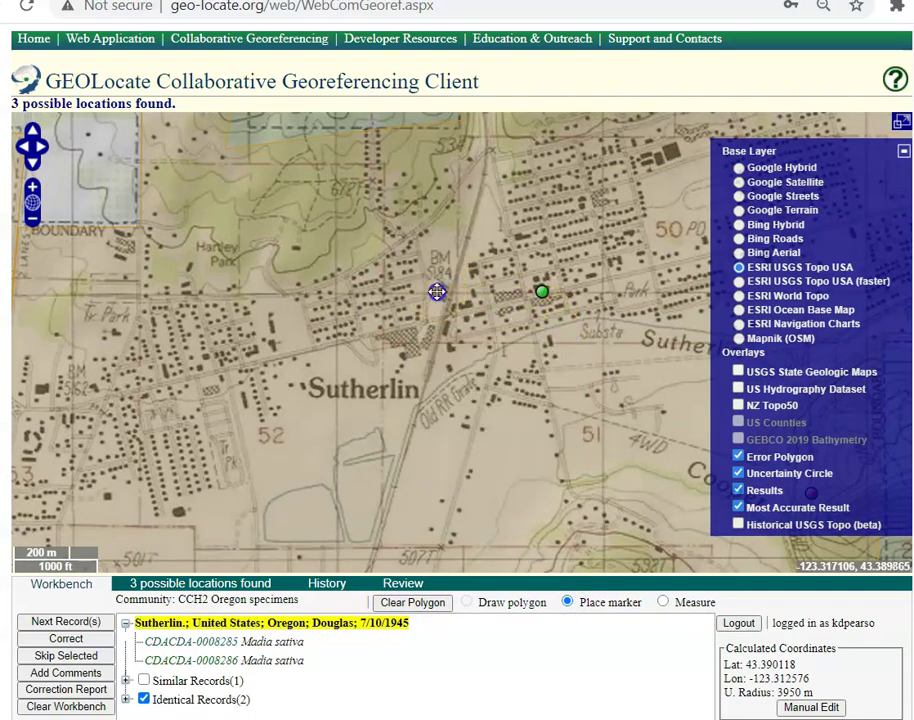
{"action": "left_click", "coordinate": [437, 292]}
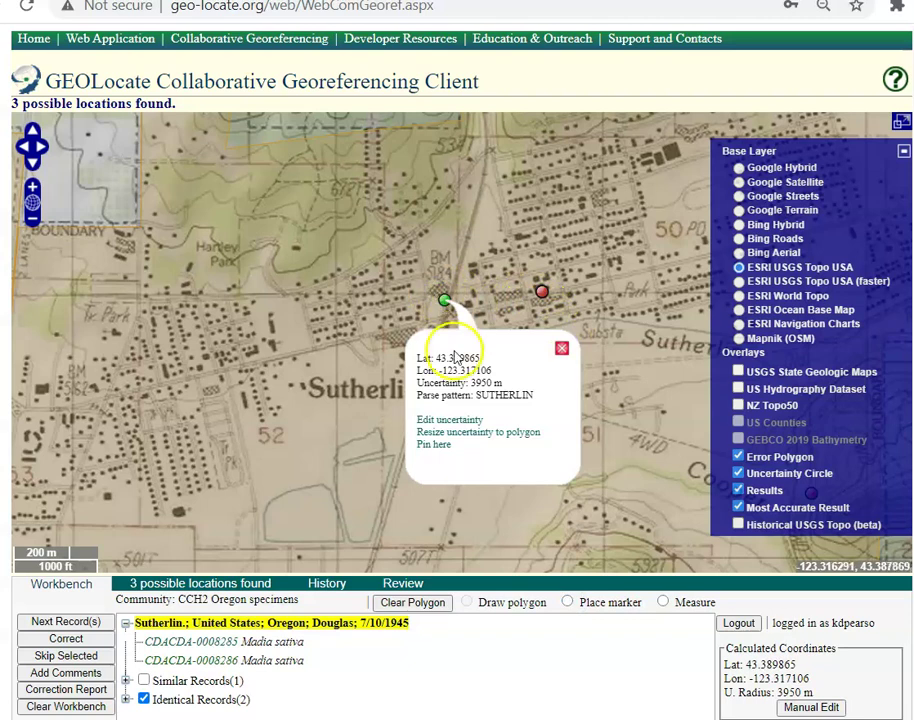
{"action": "scroll", "coordinate": [362, 379], "scroll_direction": "down", "scroll_amount": 1}
{"action": "scroll", "coordinate": [358, 376], "scroll_direction": "down", "scroll_amount": 2}
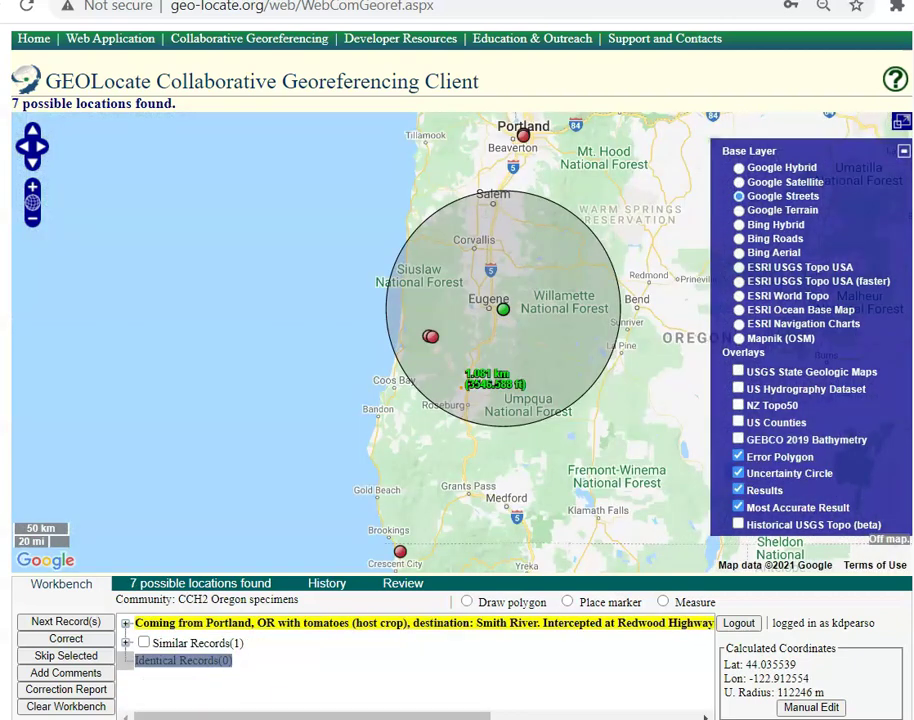
Expand the Portland tomato-shipment locality and inspect the portal details of its Boschniakia strobilacea specimen, CDA-0029457
{"action": "left_click", "coordinate": [361, 692]}
{"action": "left_click", "coordinate": [128, 623]}
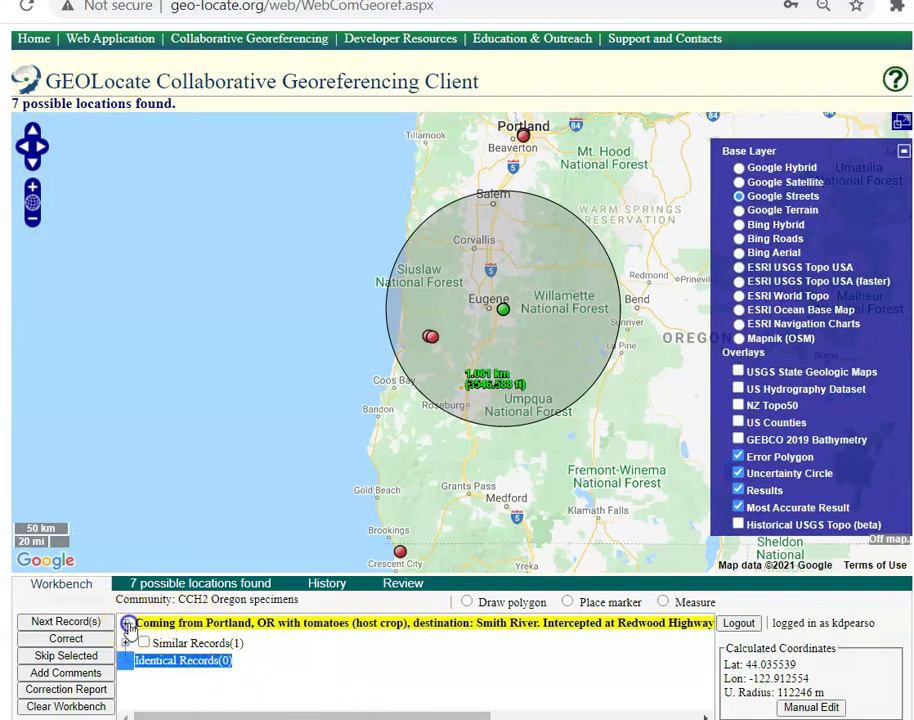
{"action": "left_click", "coordinate": [128, 623]}
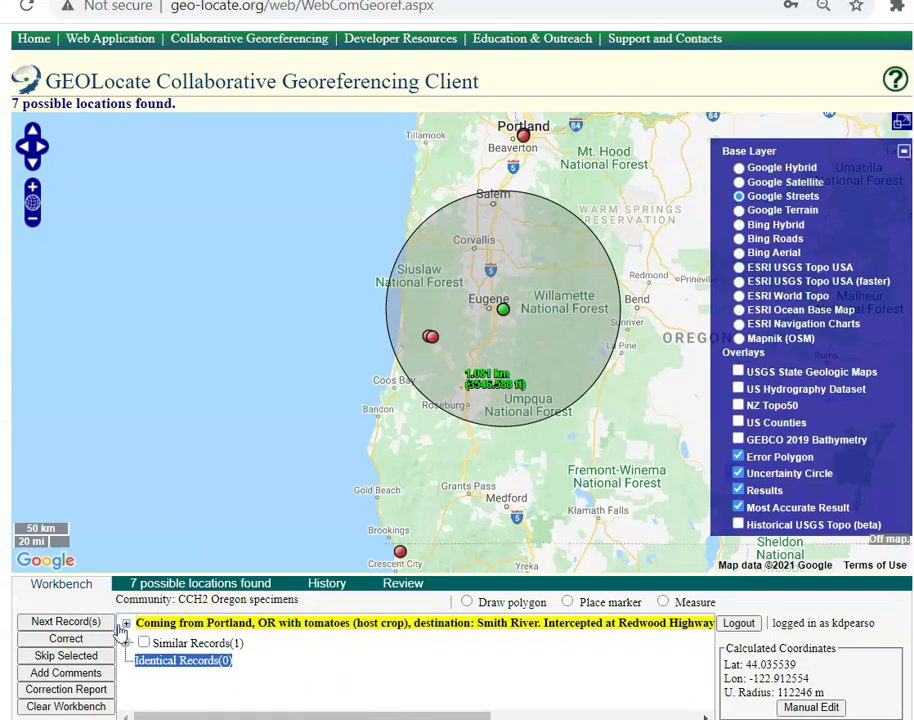
{"action": "left_click", "coordinate": [124, 623]}
{"action": "left_click", "coordinate": [184, 643]}
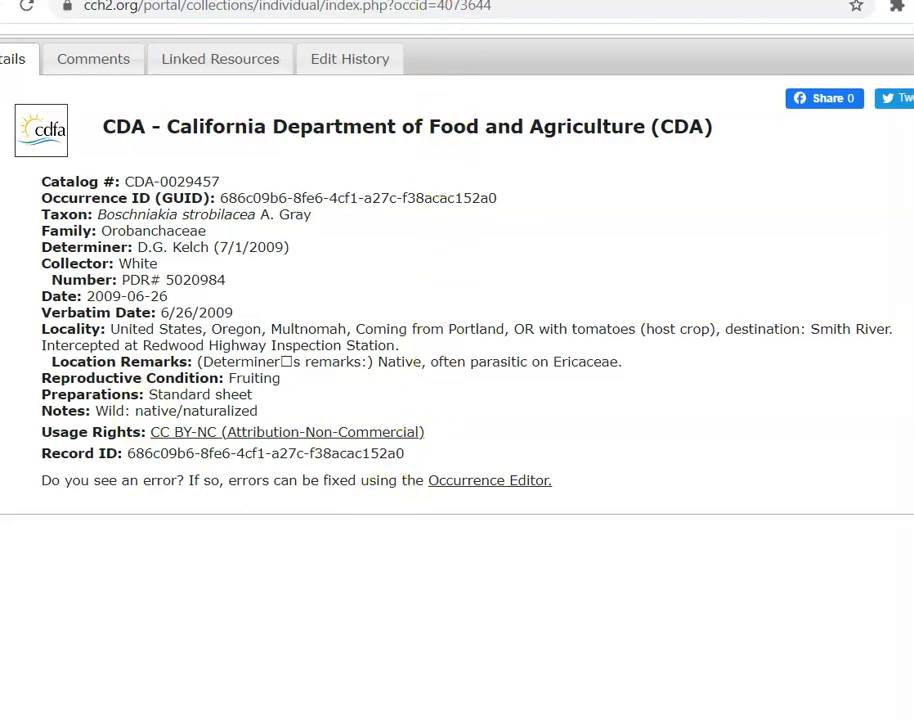
{"action": "left_click", "coordinate": [400, 0]}
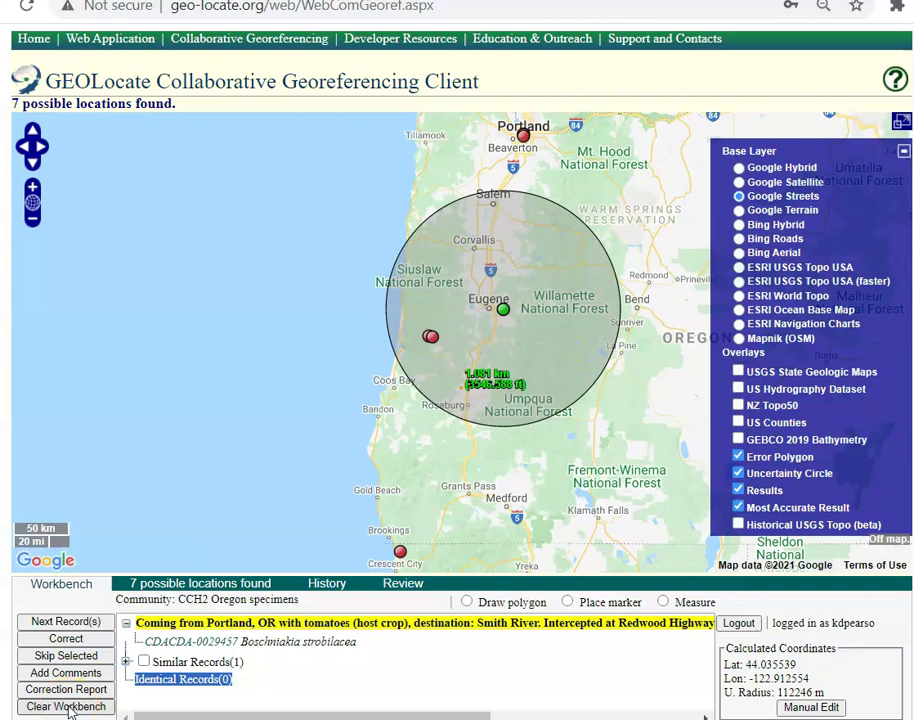
{"action": "left_click", "coordinate": [55, 622]}
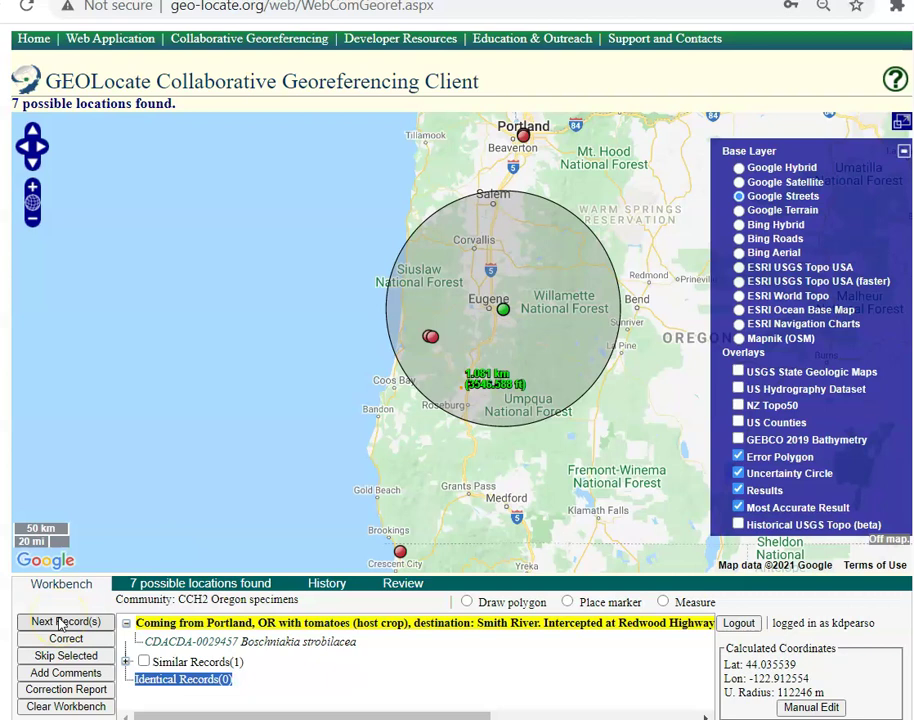
{"action": "left_click", "coordinate": [62, 624]}
{"action": "left_click", "coordinate": [70, 657]}
{"action": "left_click", "coordinate": [148, 556]}
{"action": "type", "text": "cannot georeference"}
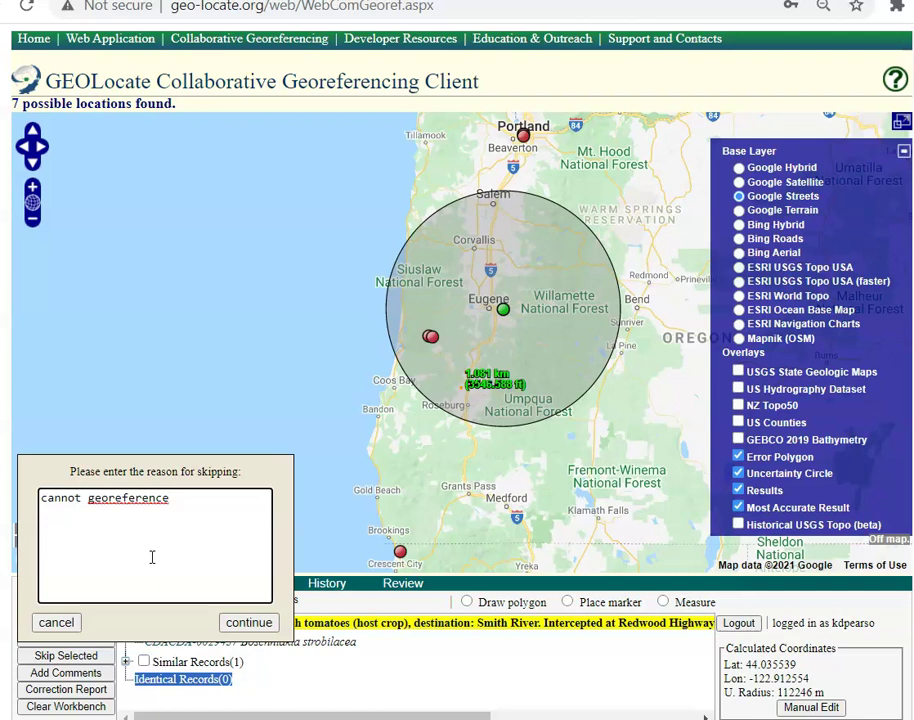
{"action": "left_click", "coordinate": [57, 621]}
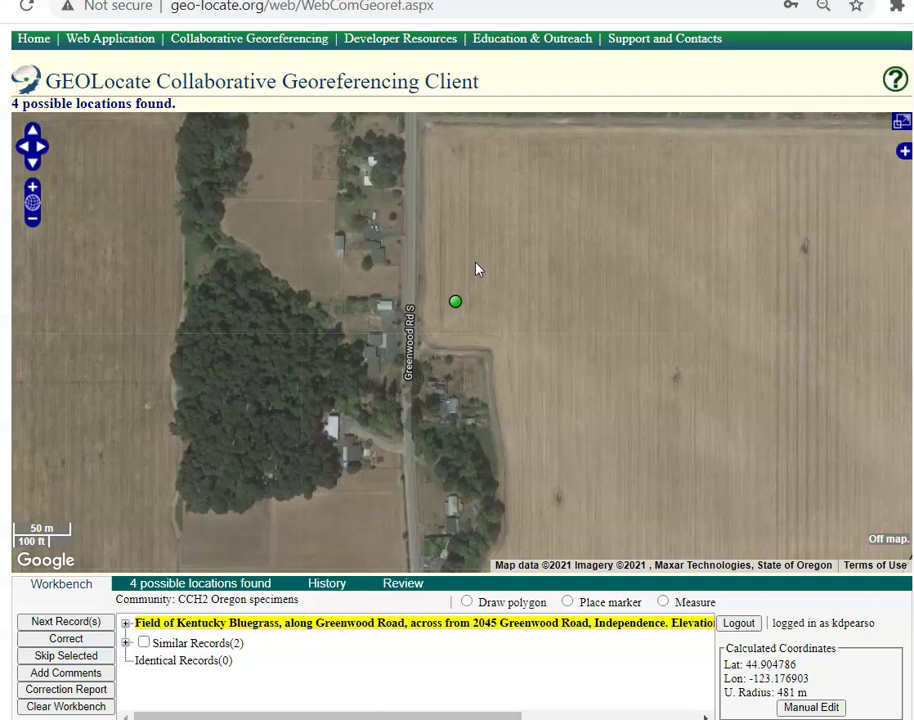
Shrink the uncertainty circle around the Greenwood Road marker to a radius of about 260 m
{"action": "left_click", "coordinate": [97, 606]}
{"action": "left_click", "coordinate": [443, 381]}
{"action": "left_click", "coordinate": [452, 300]}
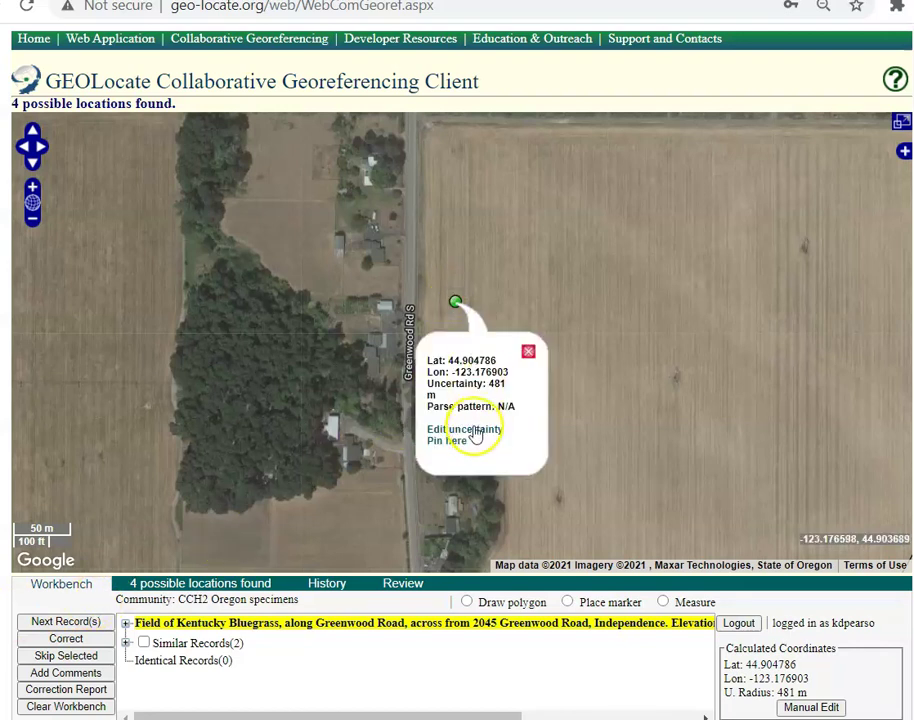
{"action": "left_click", "coordinate": [475, 430]}
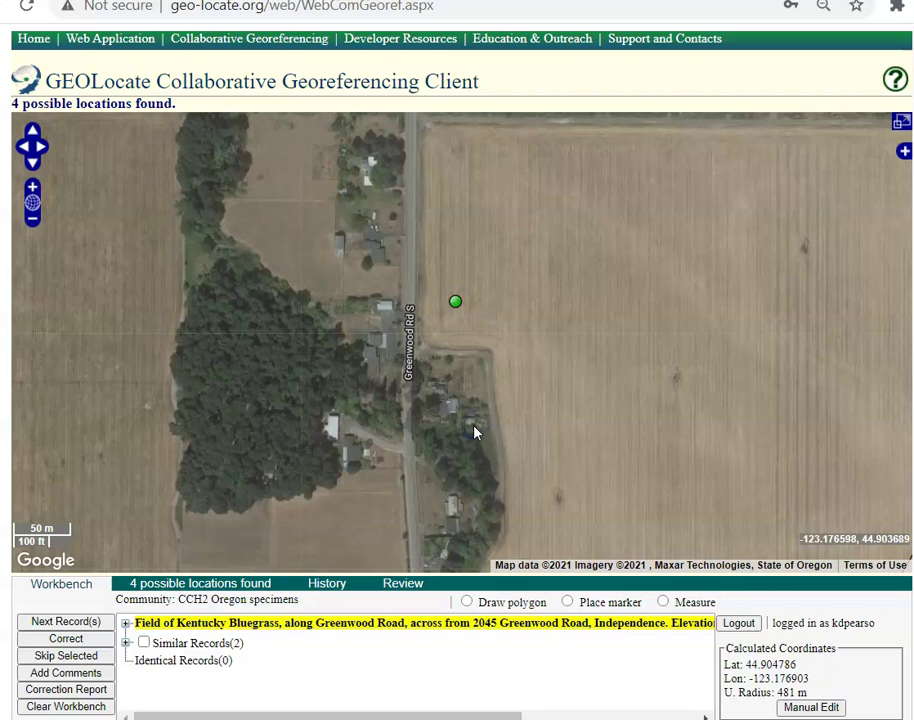
{"action": "scroll", "coordinate": [510, 383], "scroll_direction": "down", "scroll_amount": 1}
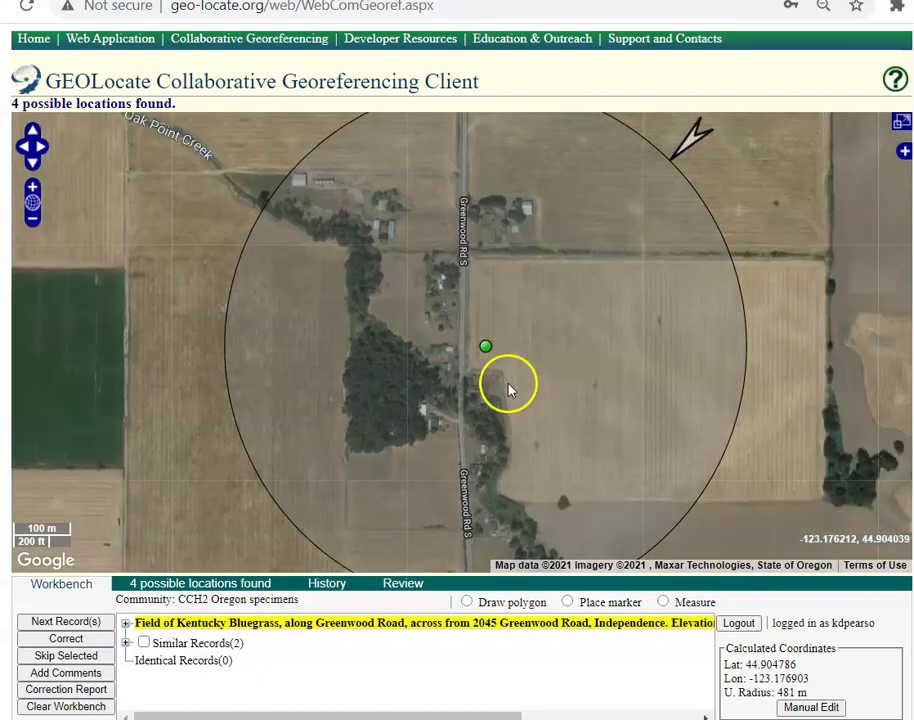
{"action": "left_click_drag", "start_coordinate": [690, 139], "coordinate": [626, 247]}
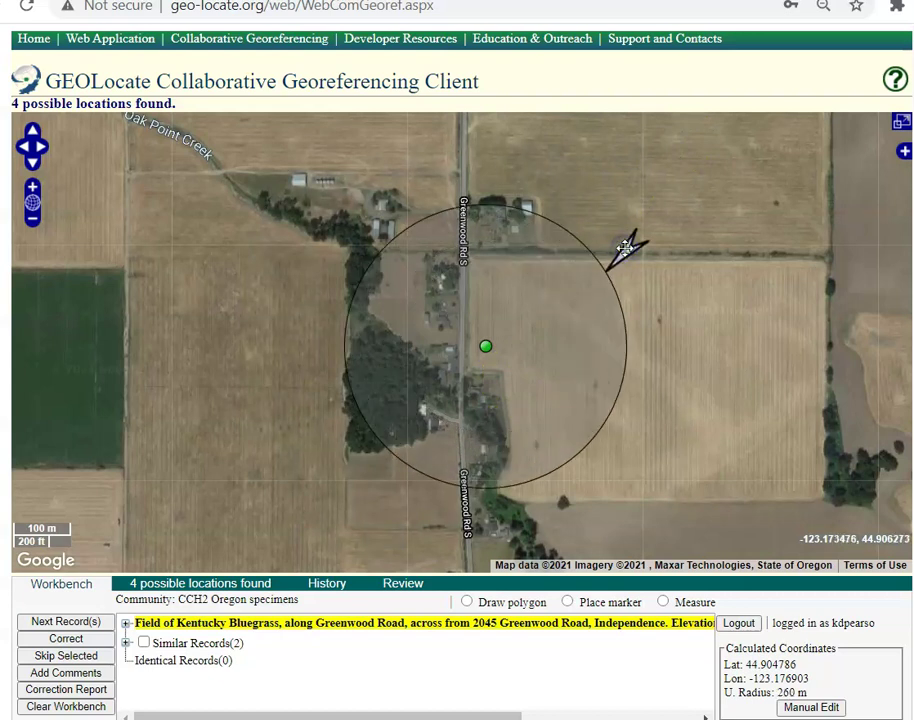
Draw an error polygon over the part of the field east of Greenwood Road that lies within the uncertainty circle
{"action": "left_click", "coordinate": [467, 603]}
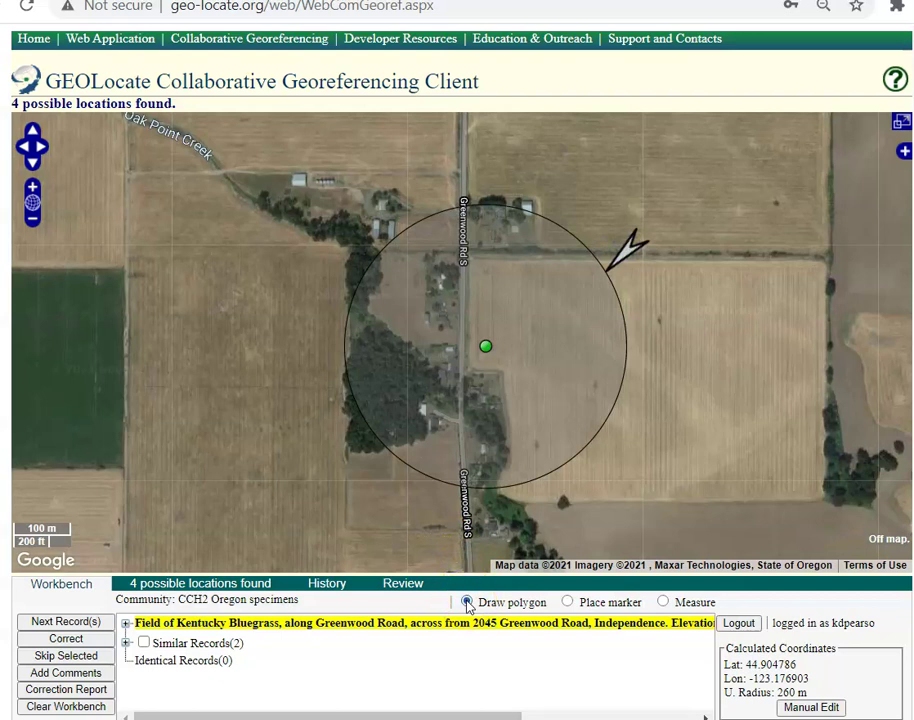
{"action": "left_click", "coordinate": [459, 257]}
{"action": "left_click", "coordinate": [462, 360]}
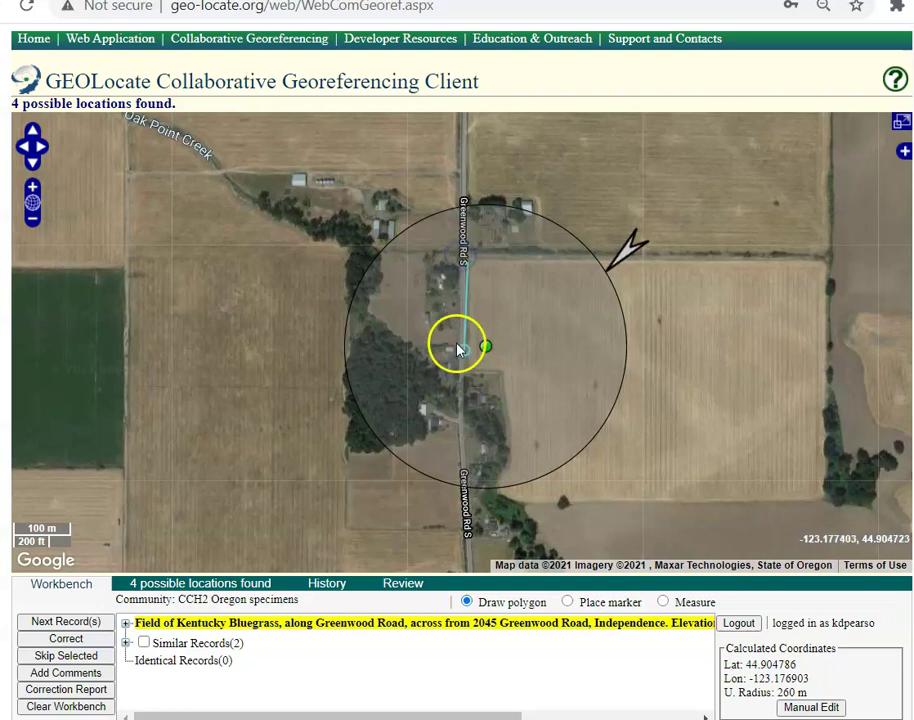
{"action": "left_click", "coordinate": [500, 371]}
{"action": "left_click", "coordinate": [512, 416]}
{"action": "left_click", "coordinate": [613, 399]}
{"action": "left_click", "coordinate": [603, 263]}
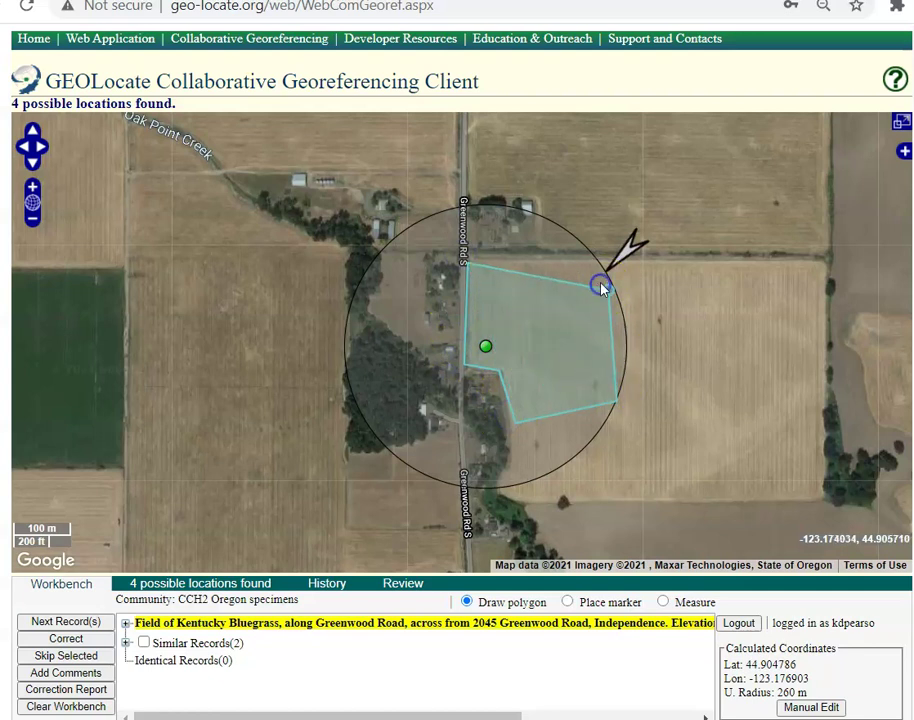
{"action": "double_click", "coordinate": [557, 260]}
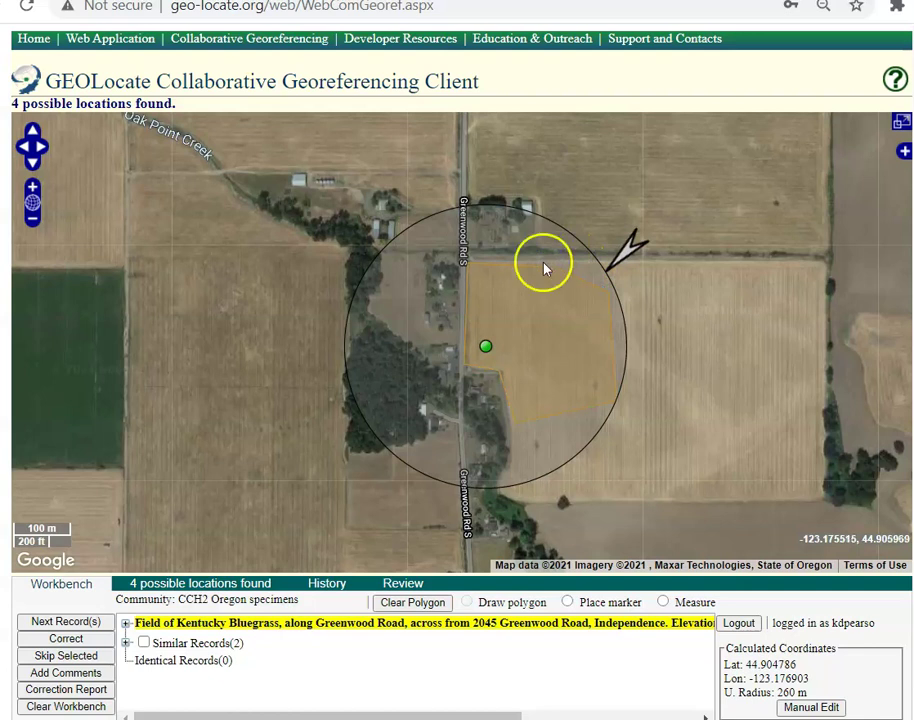
Resize the marker's uncertainty radius to fit the drawn polygon, then clear the polygon
{"action": "left_click", "coordinate": [484, 346]}
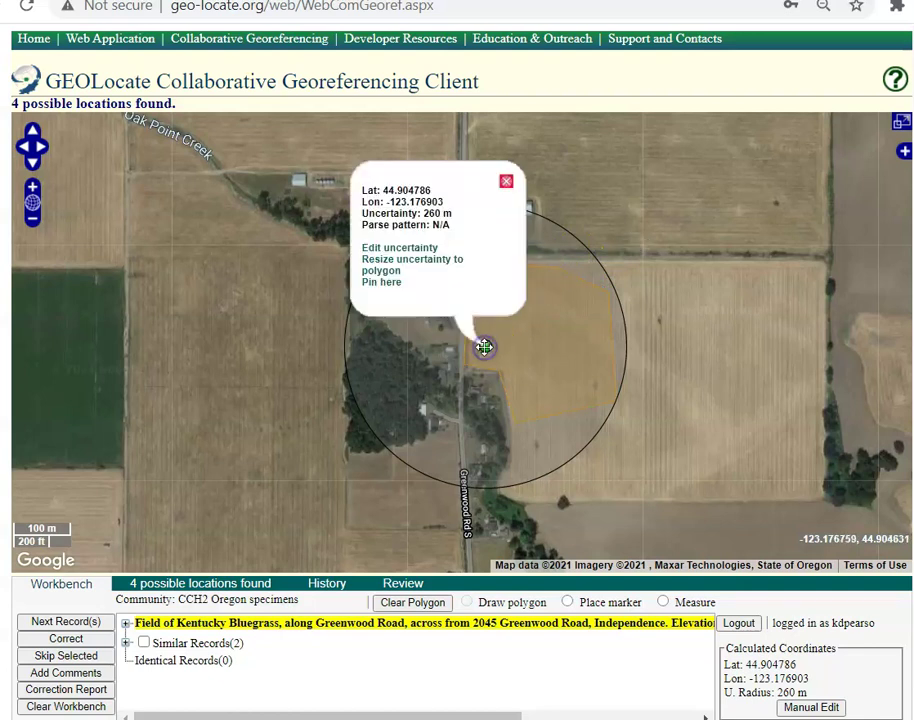
{"action": "left_click", "coordinate": [434, 261]}
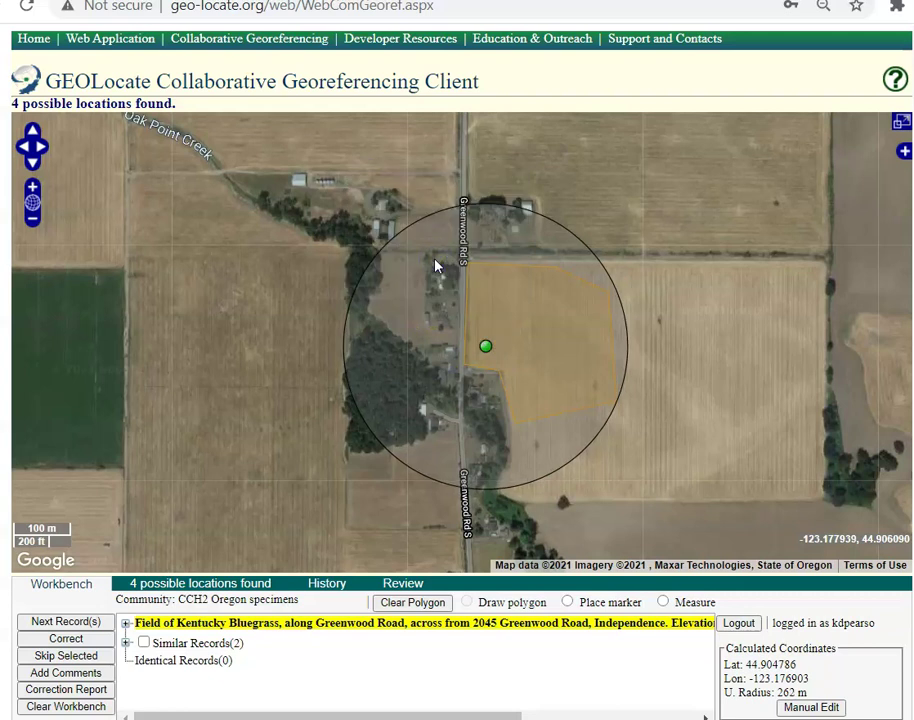
{"action": "left_click", "coordinate": [413, 603]}
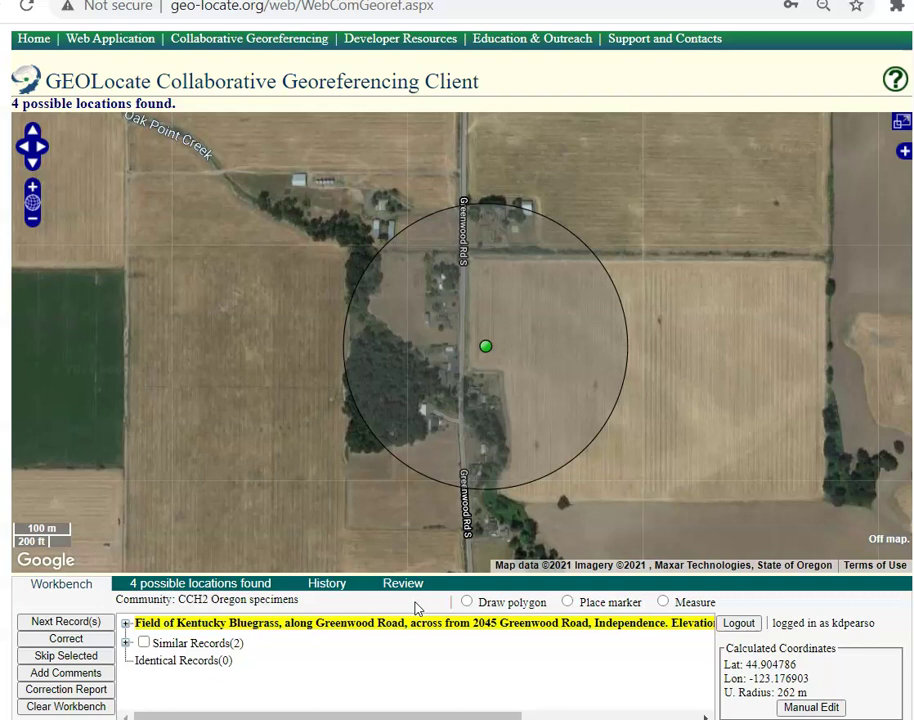
Enlarge the Greenwood Road marker's uncertainty circle to a radius of about 330 m
{"action": "left_click", "coordinate": [486, 346]}
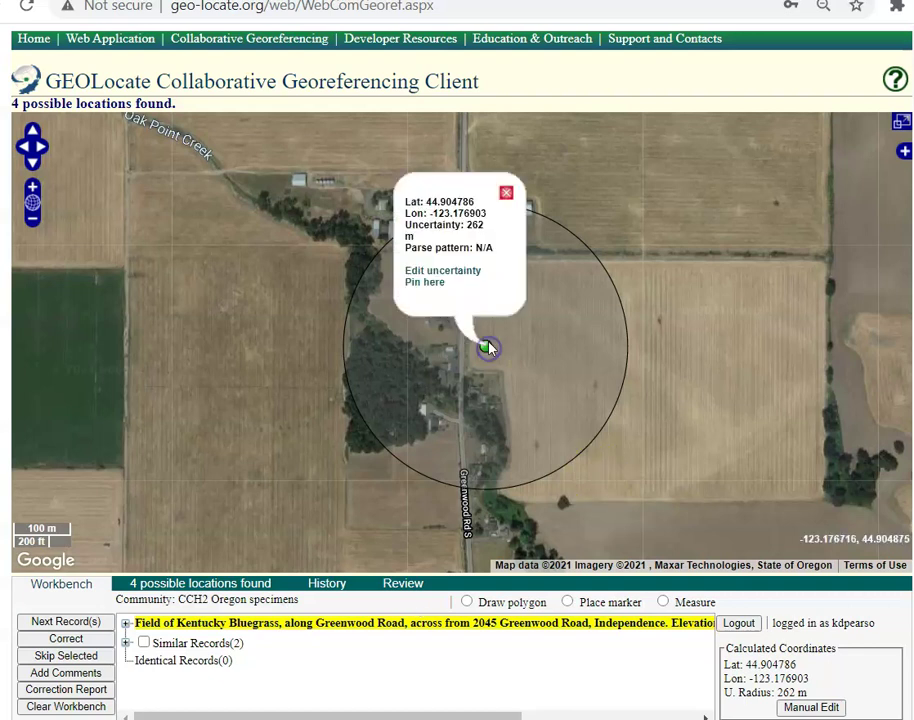
{"action": "left_click", "coordinate": [426, 268]}
{"action": "left_click", "coordinate": [618, 231]}
{"action": "left_click_drag", "start_coordinate": [618, 231], "coordinate": [690, 332]}
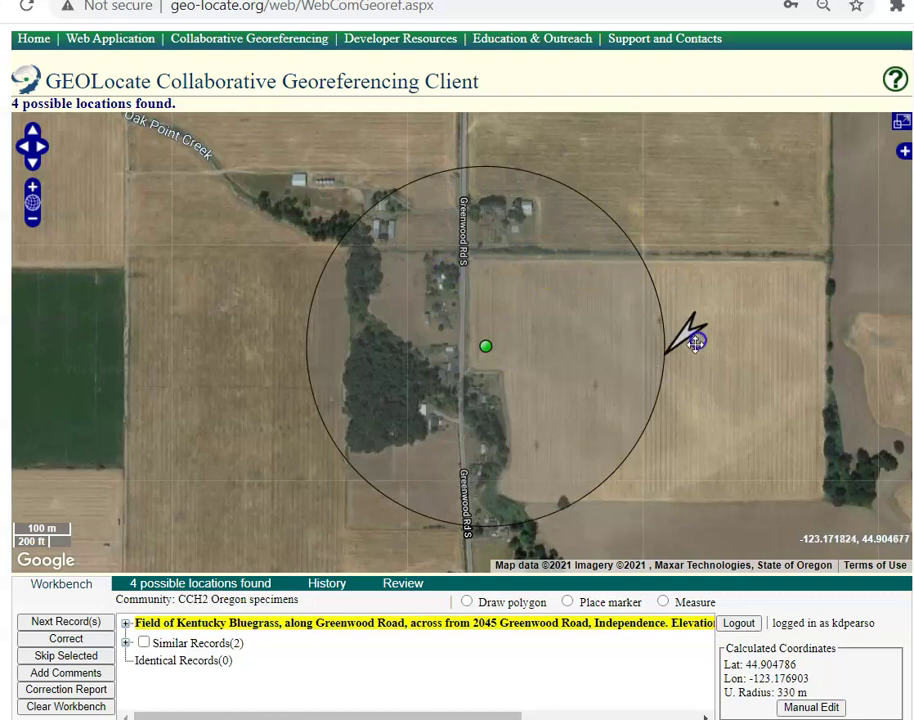
{"action": "left_click", "coordinate": [84, 676]}
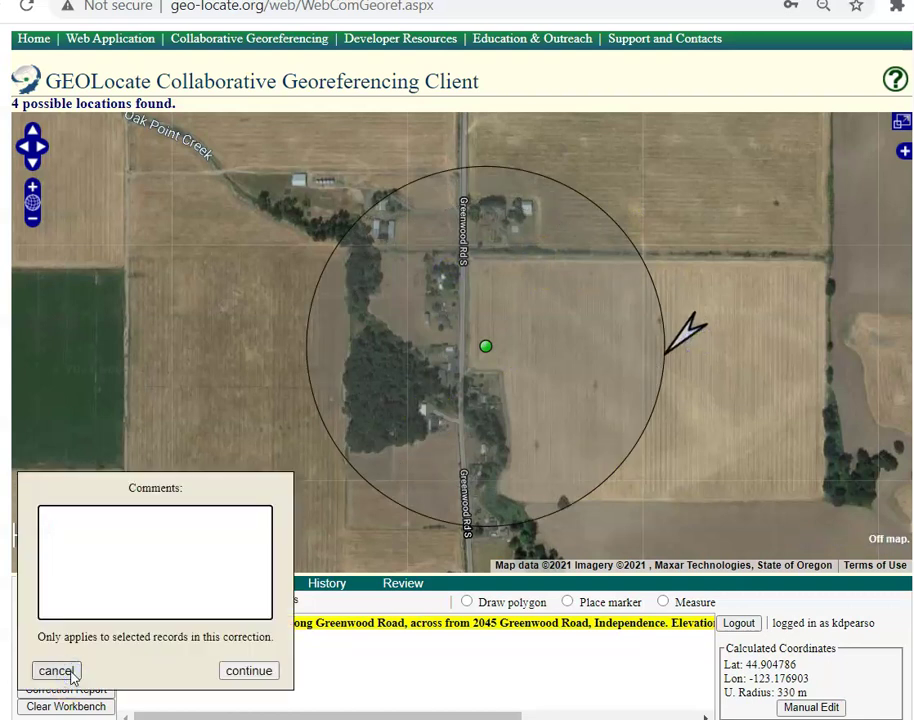
{"action": "left_click", "coordinate": [110, 537]}
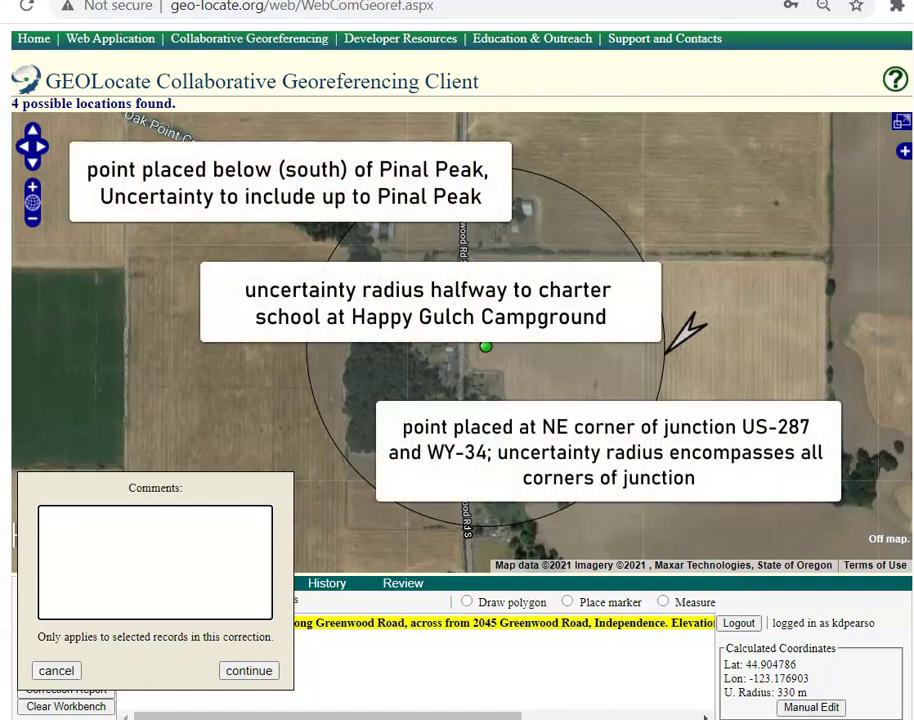
{"action": "left_click", "coordinate": [56, 671]}
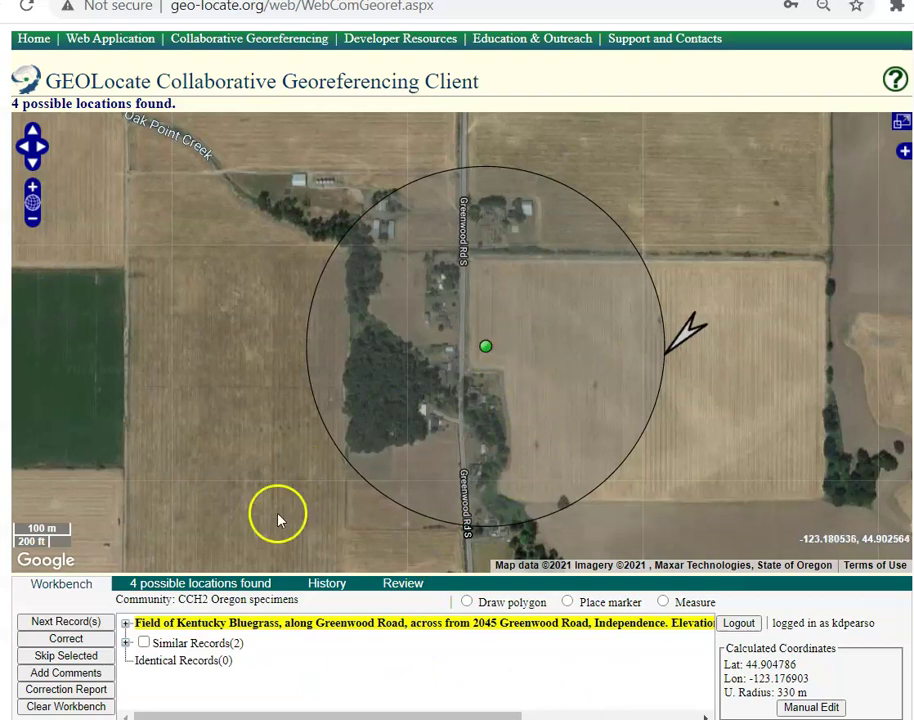
Submit the correction for the Kentucky Bluegrass field record along Greenwood Road
{"action": "left_click", "coordinate": [90, 641]}
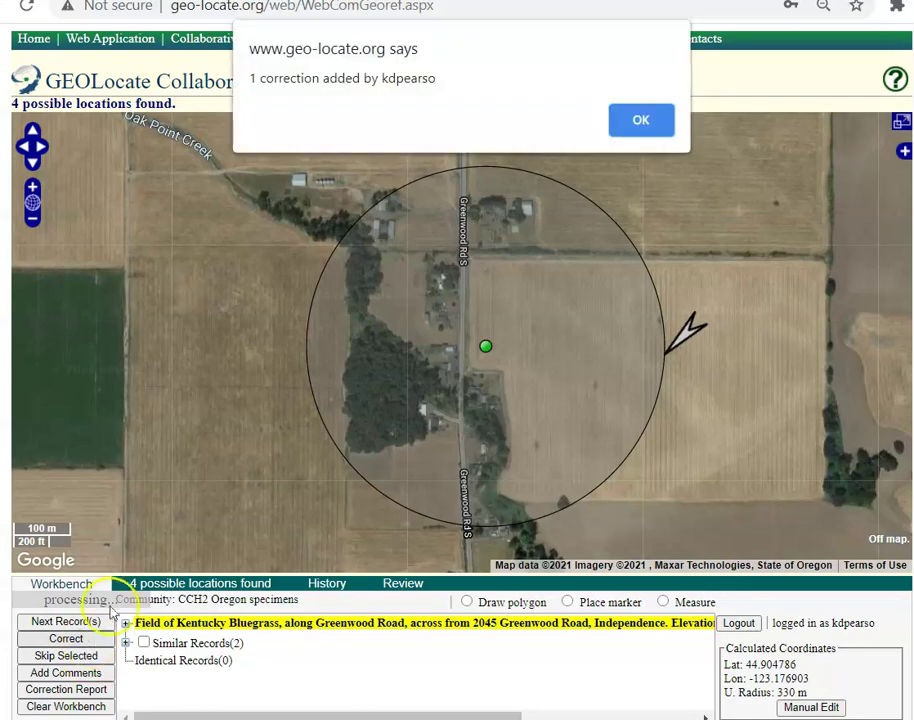
{"action": "left_click", "coordinate": [640, 119]}
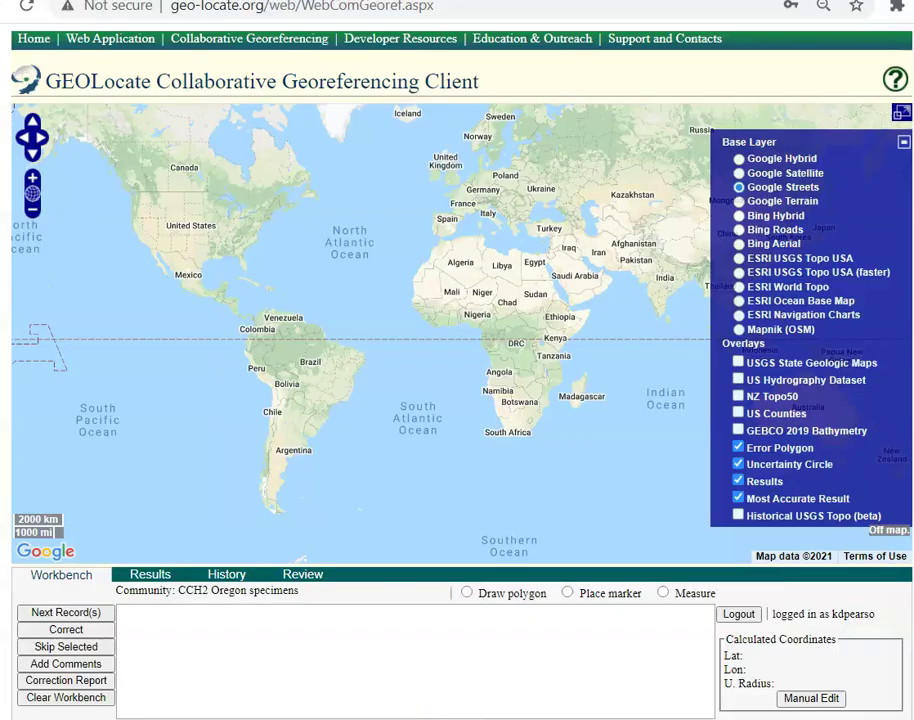
Open the correction history and try the filters for current map extent and keywords, leaving both filters off
{"action": "left_click", "coordinate": [221, 575]}
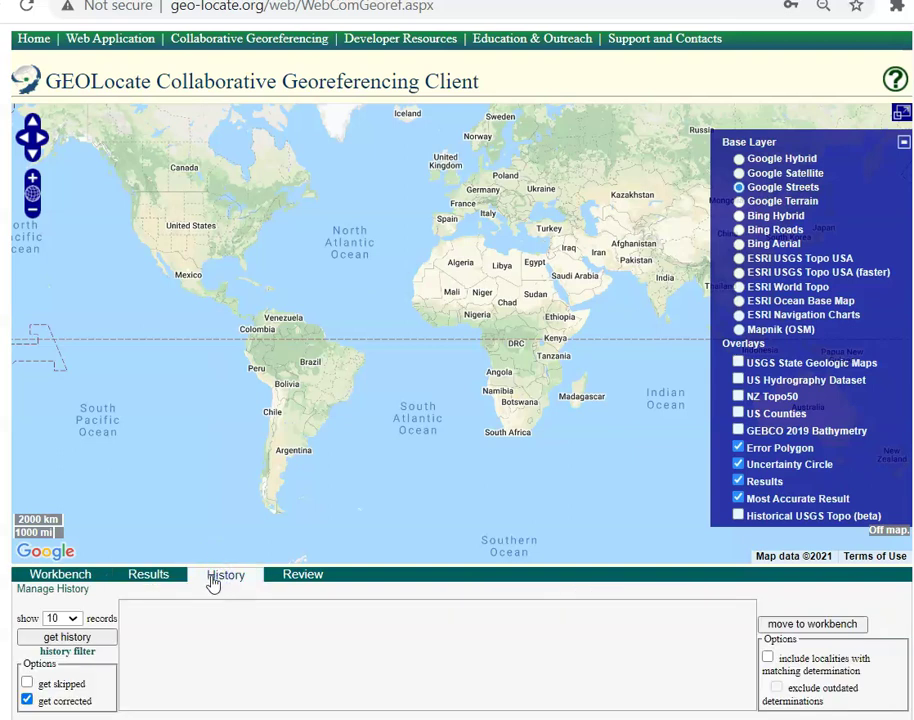
{"action": "left_click", "coordinate": [88, 654]}
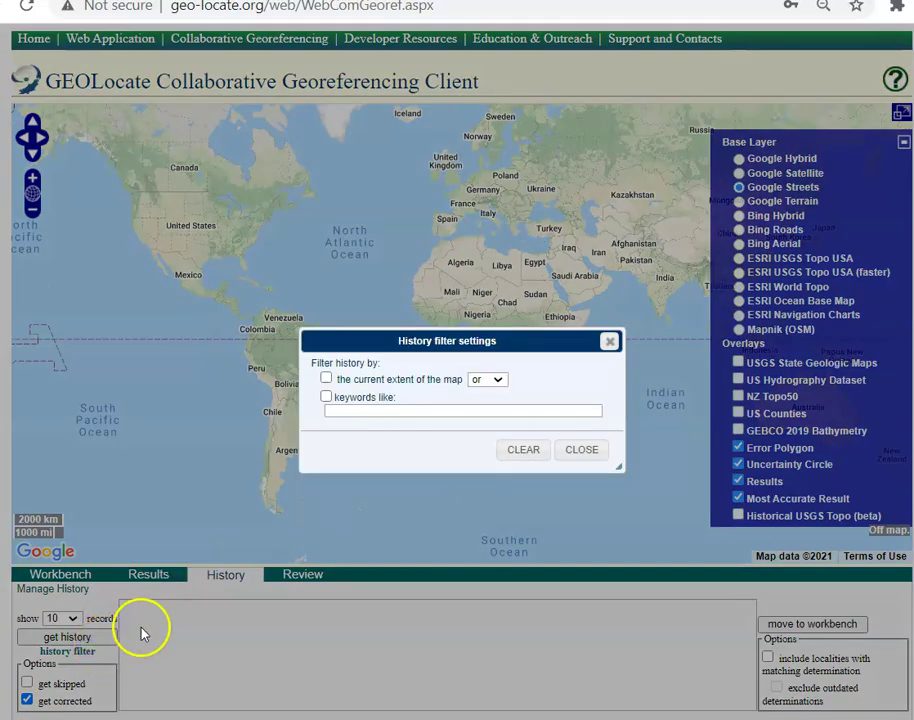
{"action": "left_click", "coordinate": [327, 379]}
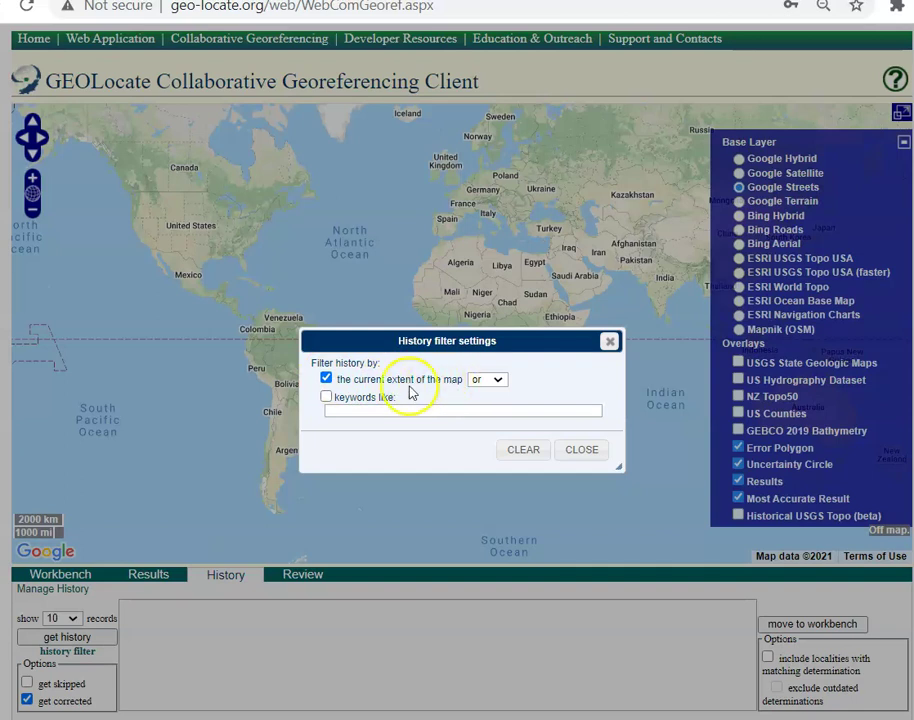
{"action": "left_click", "coordinate": [327, 398]}
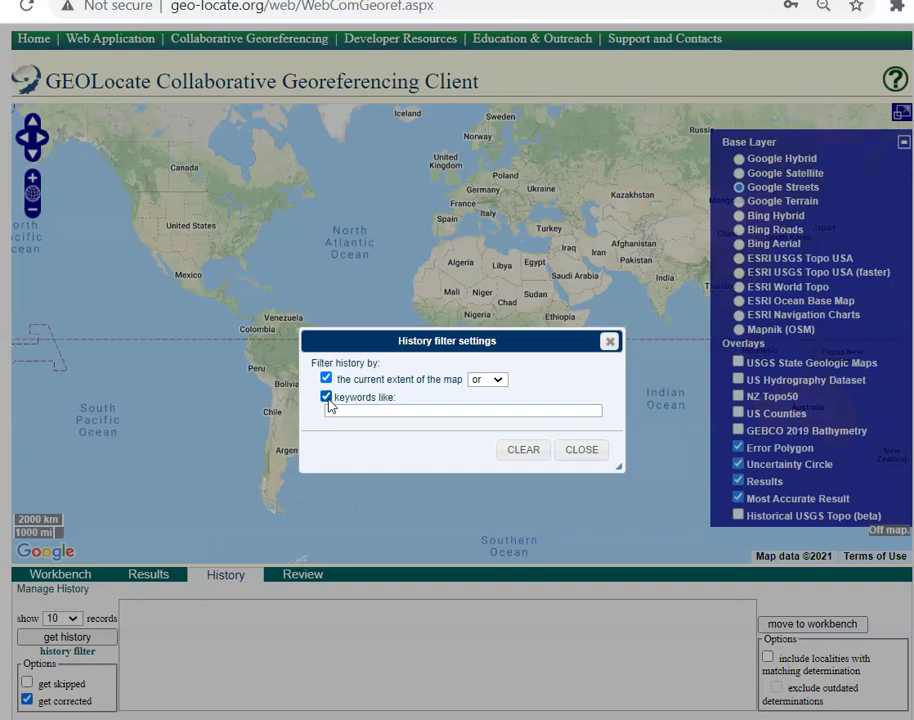
{"action": "left_click", "coordinate": [489, 380]}
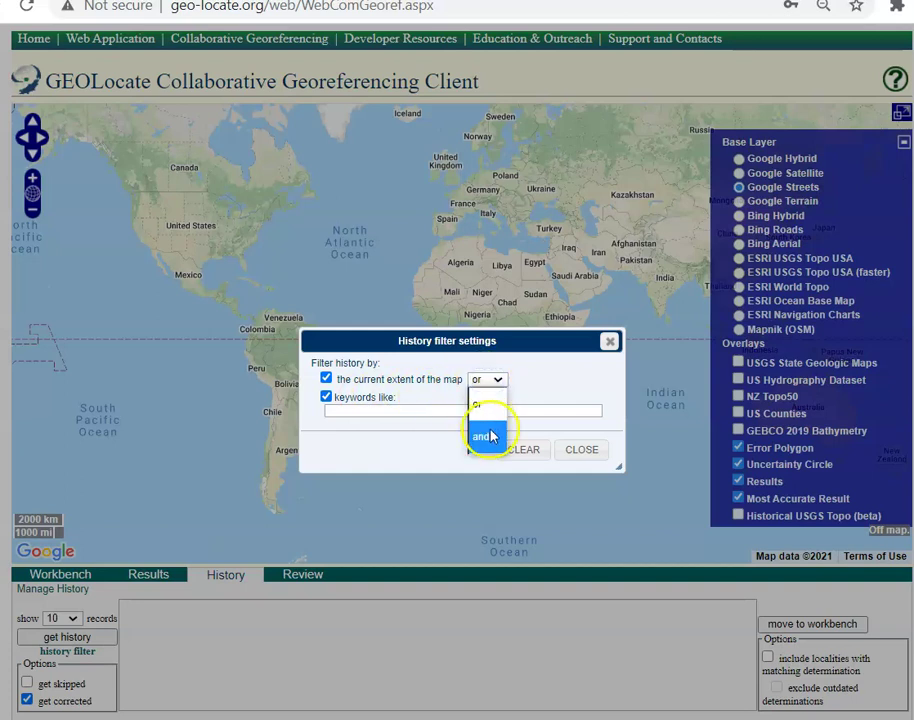
{"action": "left_click", "coordinate": [451, 442]}
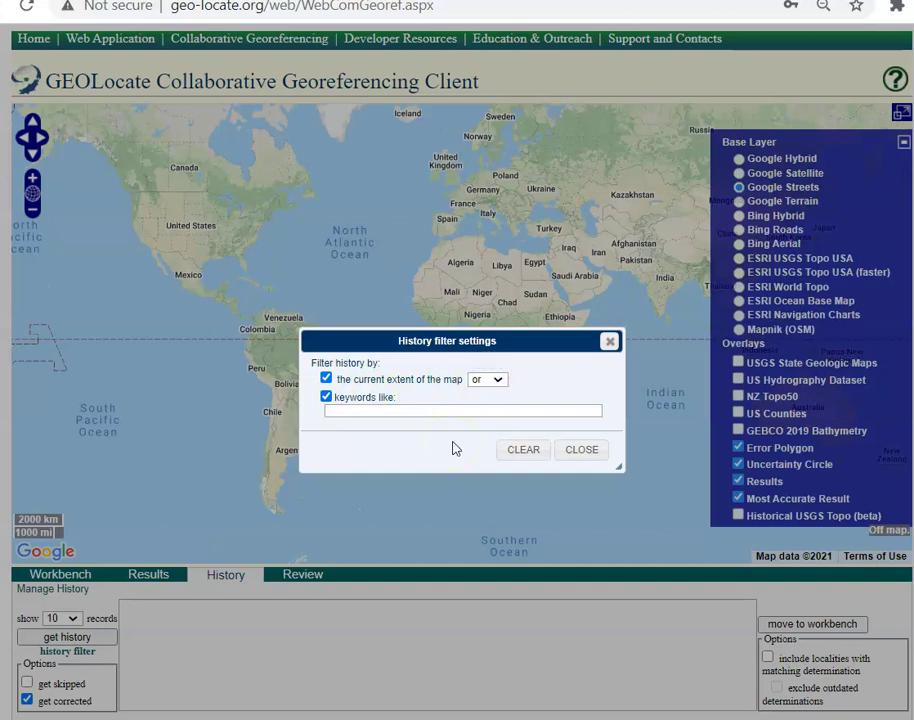
{"action": "left_click", "coordinate": [326, 378]}
{"action": "left_click", "coordinate": [326, 397]}
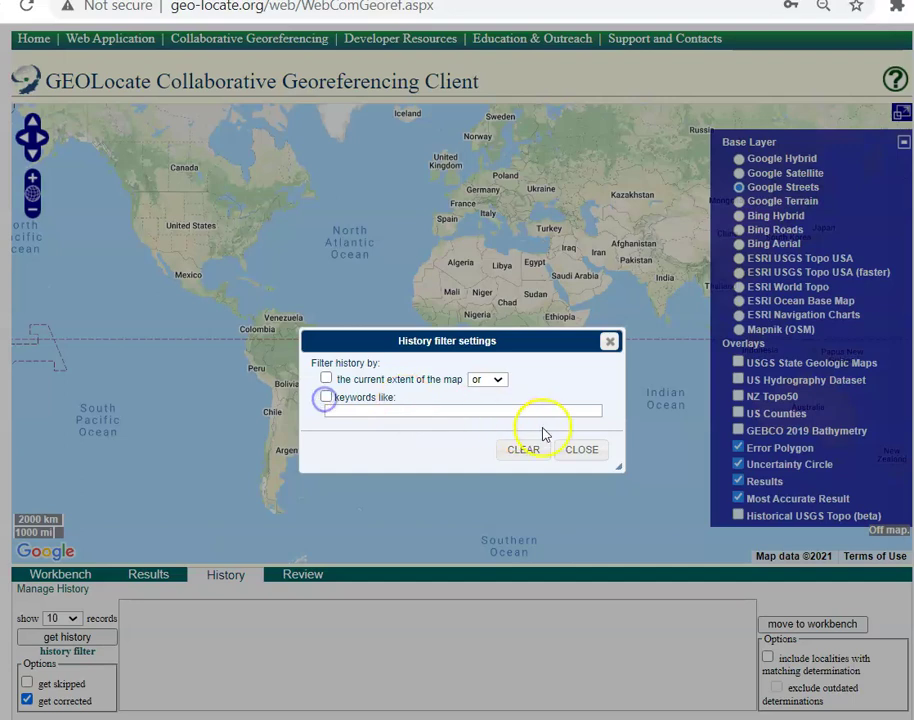
{"action": "left_click", "coordinate": [578, 447]}
Retrieve the 10-record correction history and show the two Highway 99W records north of Munroe on the map
{"action": "left_click", "coordinate": [88, 642]}
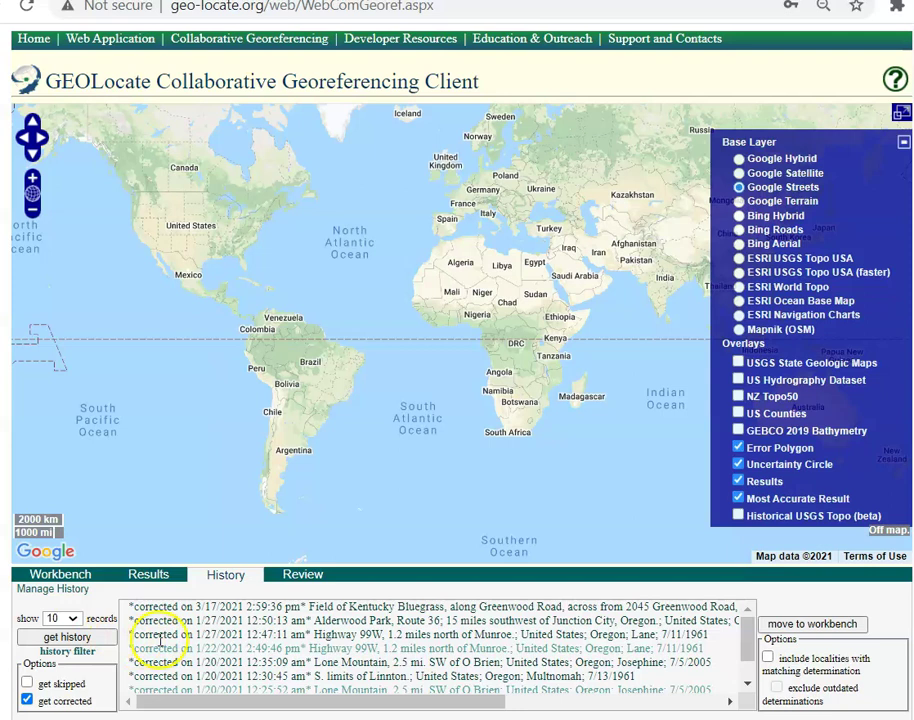
{"action": "left_click_drag", "start_coordinate": [300, 648], "coordinate": [541, 649]}
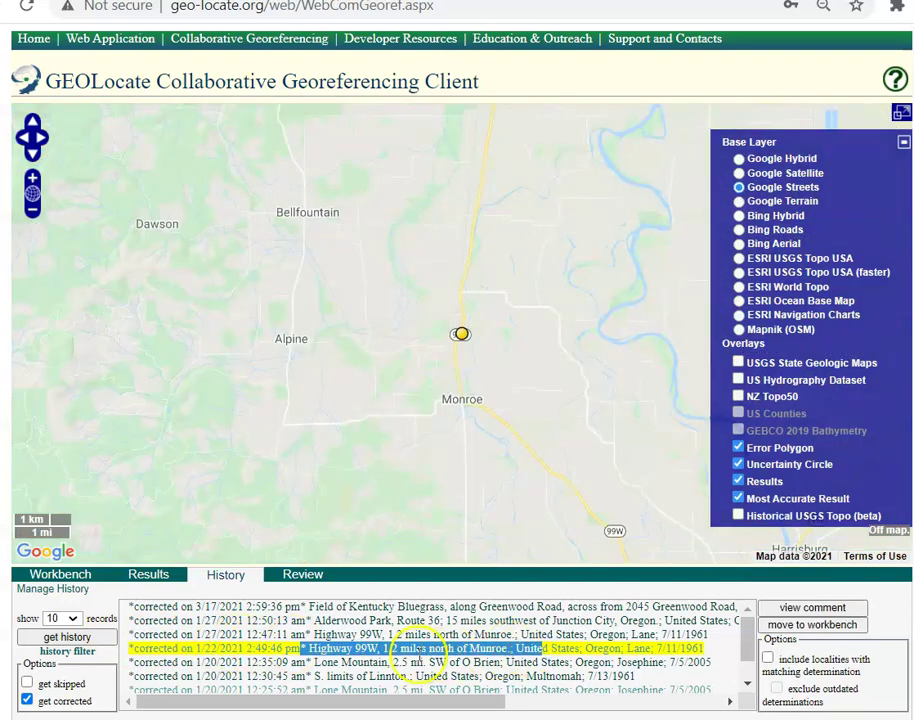
{"action": "left_click", "coordinate": [257, 636]}
{"action": "left_click_drag", "start_coordinate": [289, 634], "coordinate": [614, 634]}
Move the Kentucky Bluegrass field record along Greenwood Road from the history back to the workbench and open it there
{"action": "left_click", "coordinate": [600, 606]}
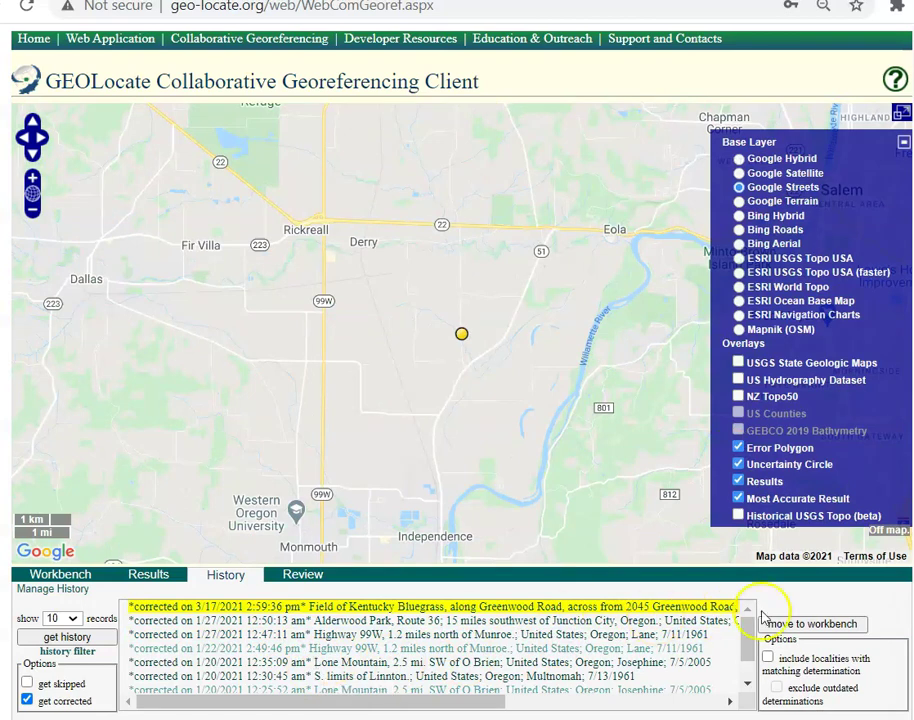
{"action": "left_click", "coordinate": [811, 625]}
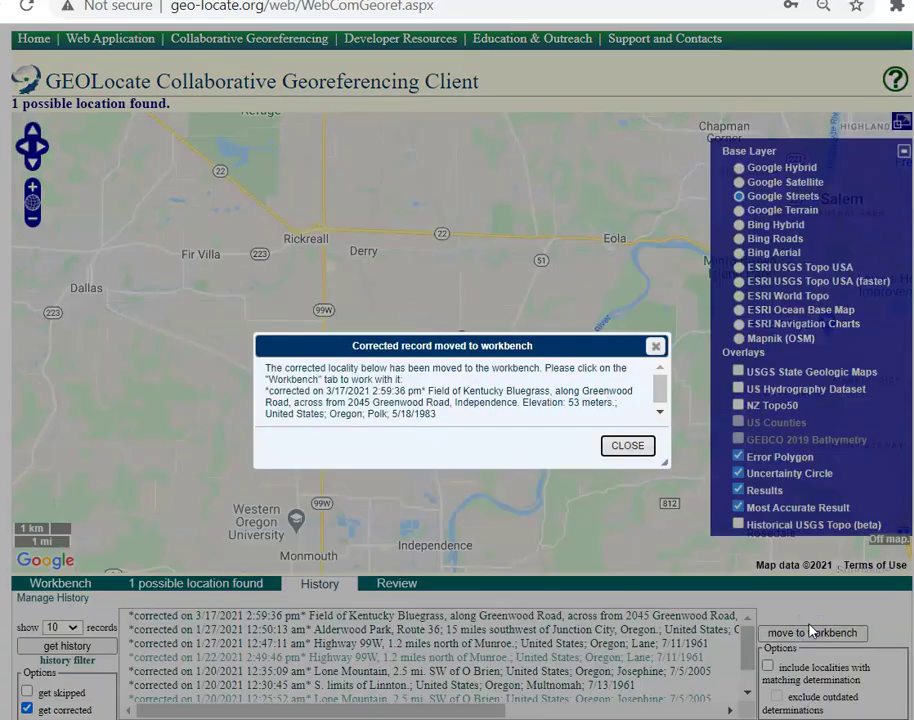
{"action": "left_click", "coordinate": [629, 446]}
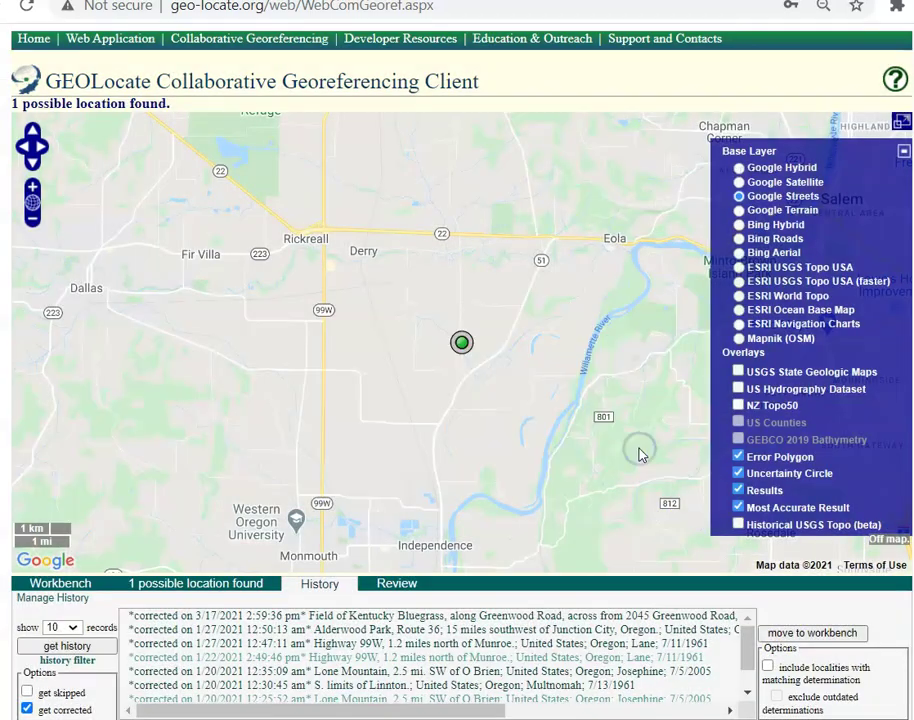
{"action": "left_click", "coordinate": [75, 586]}
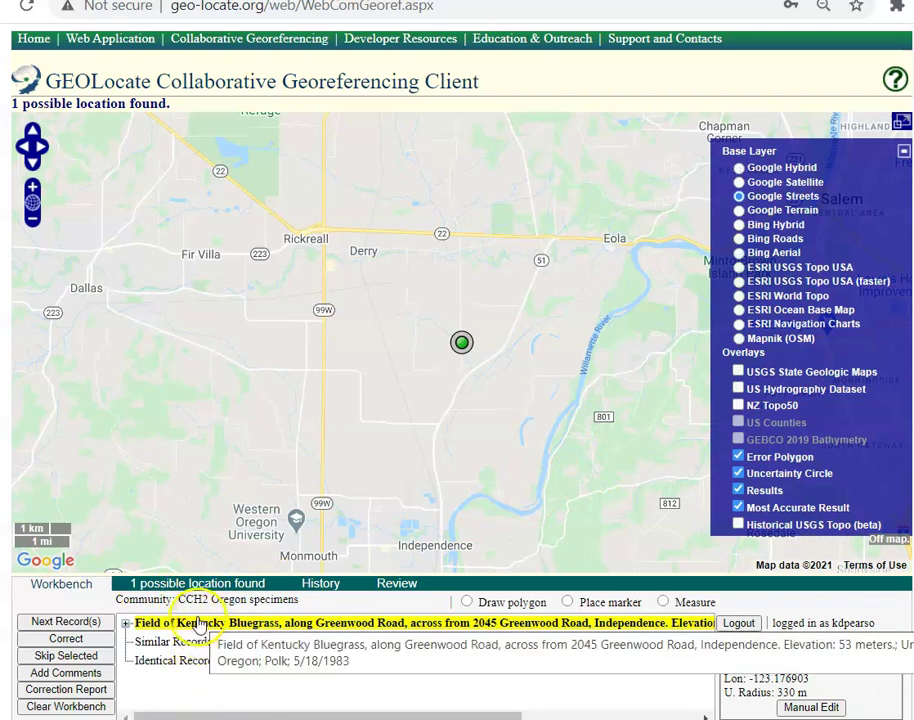
Resubmit the Kentucky Bluegrass record's correction and load the next record into the workbench
{"action": "left_click", "coordinate": [87, 645]}
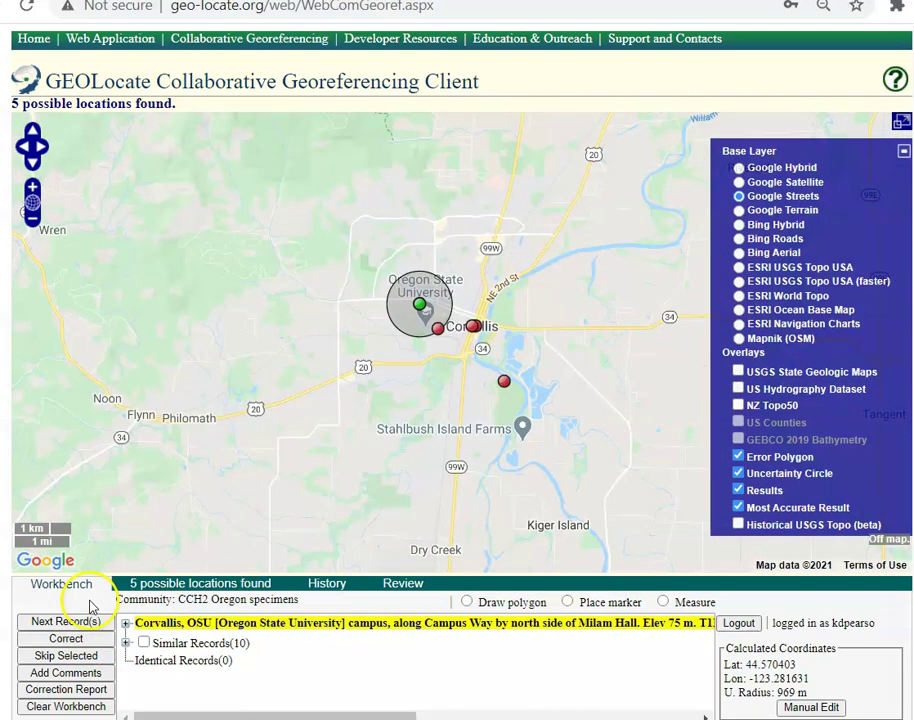
Show the S. limits of Linnton history record on the map and use its marker, with 2800 m uncertainty, for the Corvallis OSU campus record
{"action": "left_click", "coordinate": [313, 588]}
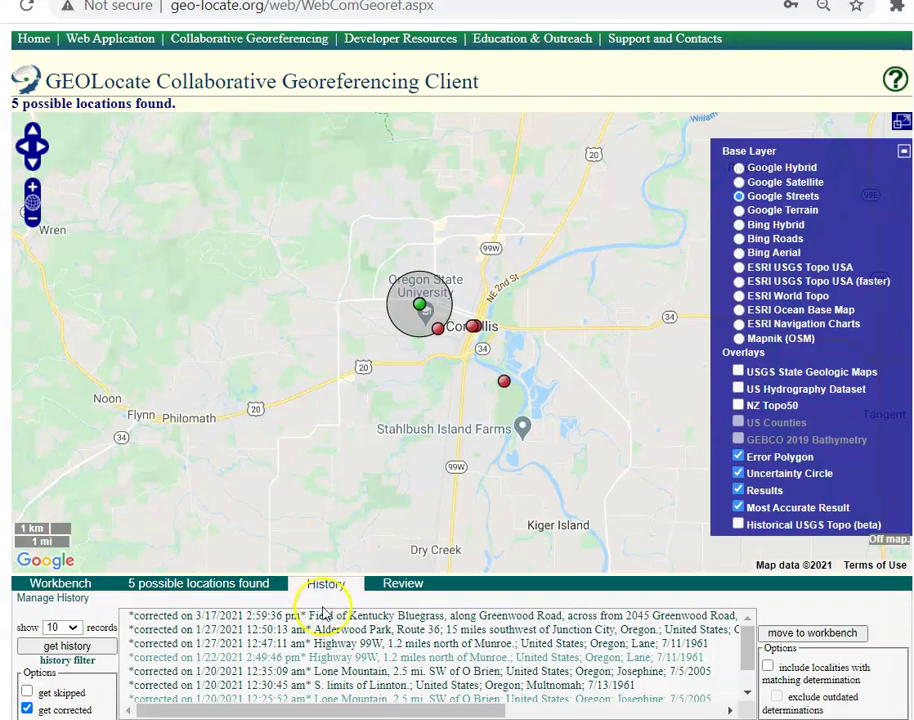
{"action": "left_click", "coordinate": [333, 686]}
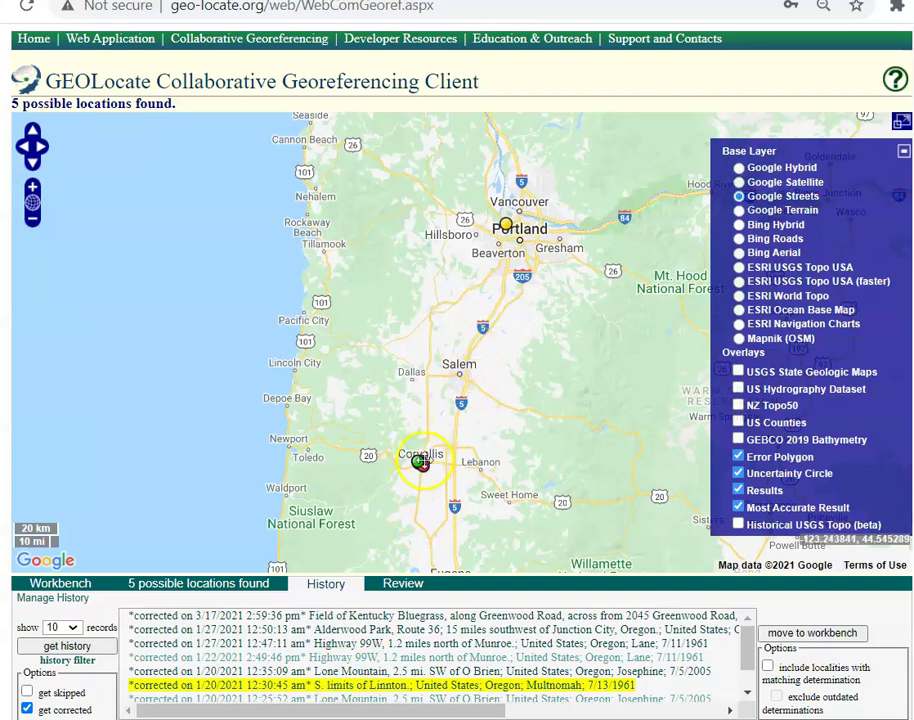
{"action": "left_click", "coordinate": [415, 464]}
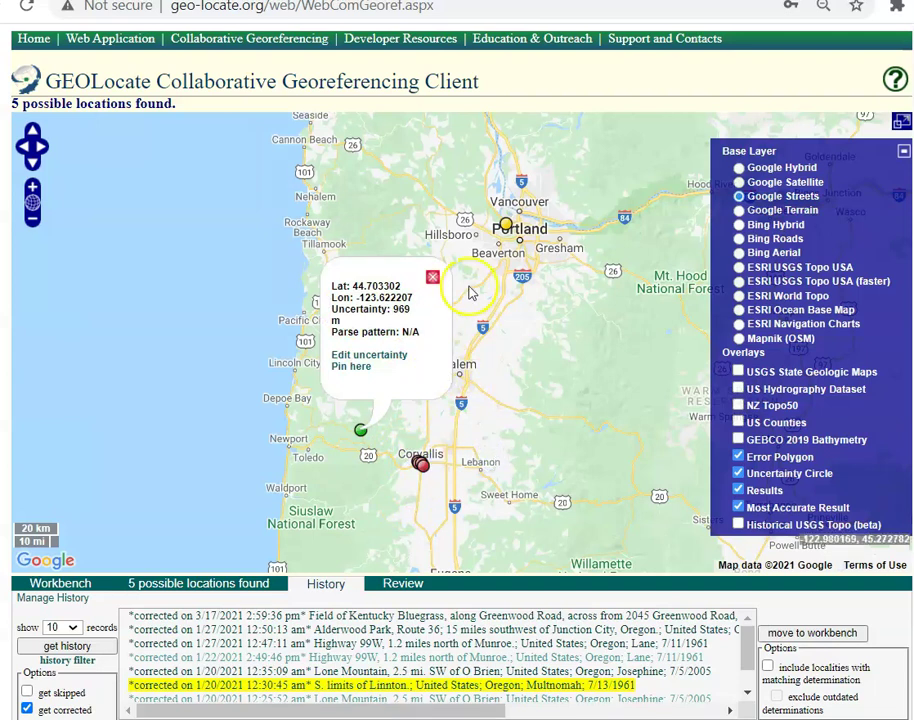
{"action": "left_click", "coordinate": [506, 226]}
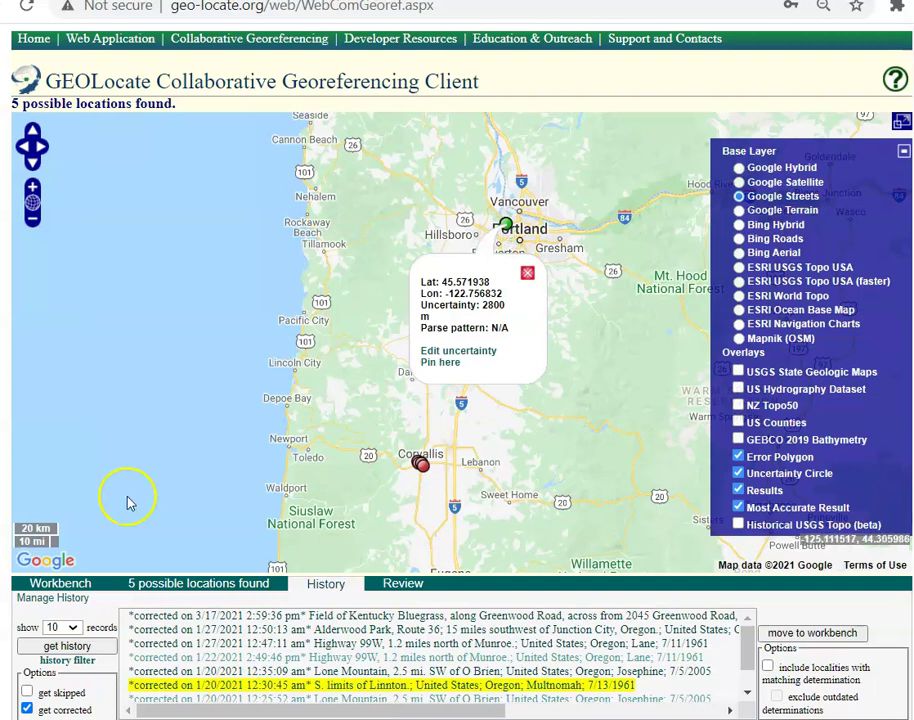
{"action": "left_click", "coordinate": [60, 583]}
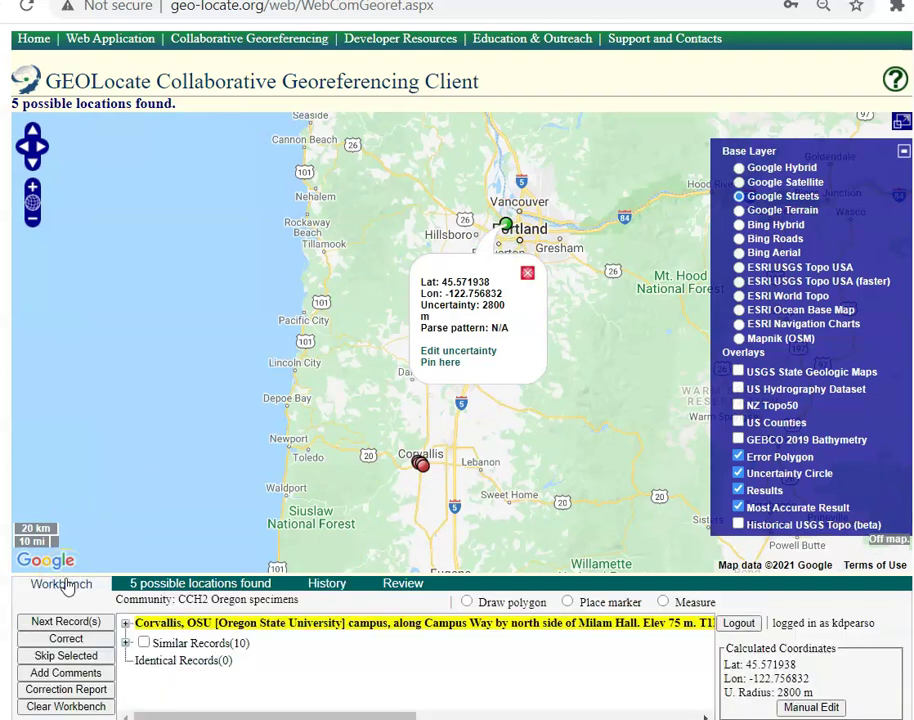